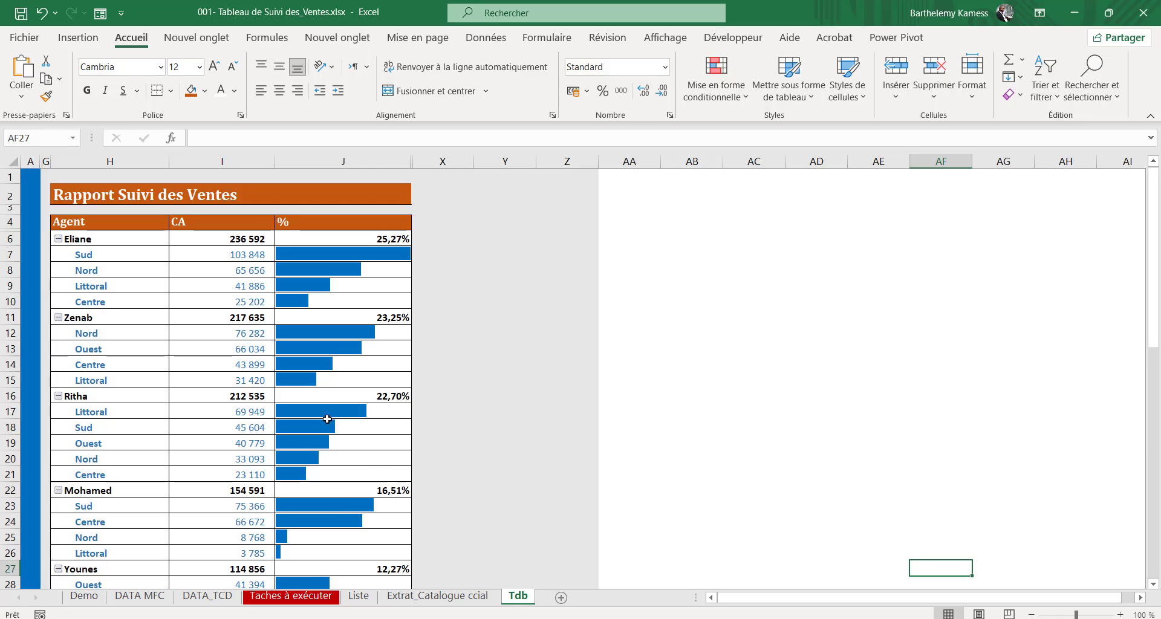
pyautogui.click(799, 481)
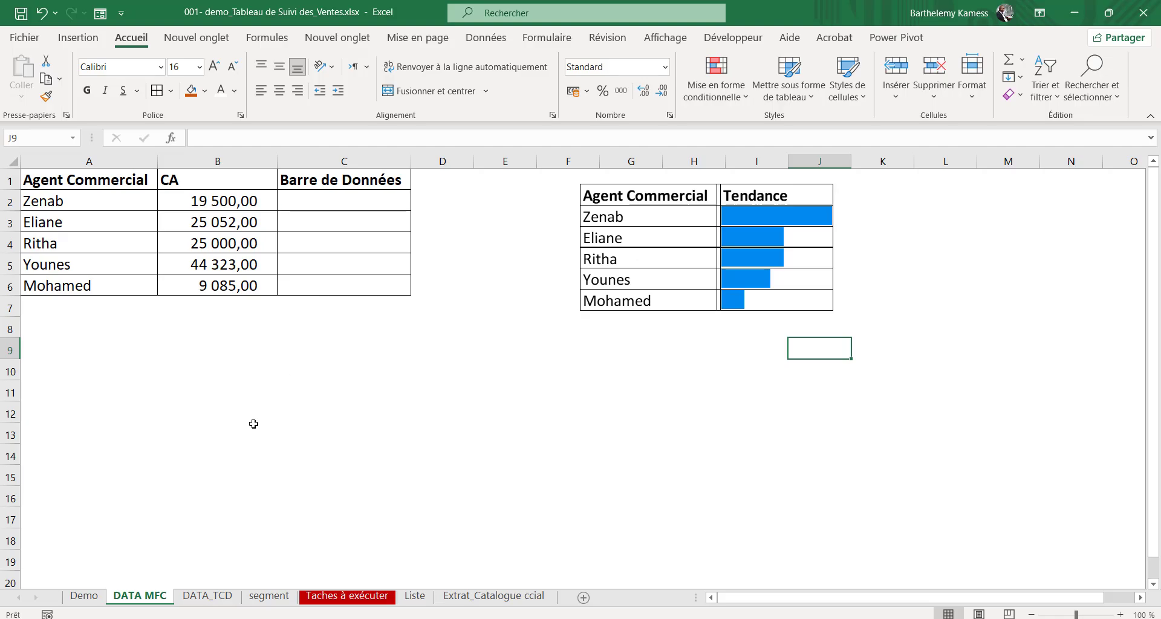
pyautogui.moveTo(586, 234); pyautogui.dragTo(572, 242)
pyautogui.hotkey('ctrl', 'z')
pyautogui.click(505, 329)
# Step: Enter =B2 in C2, copy the formula down to C6, and narrow the CA column slightly
pyautogui.click(338, 201)
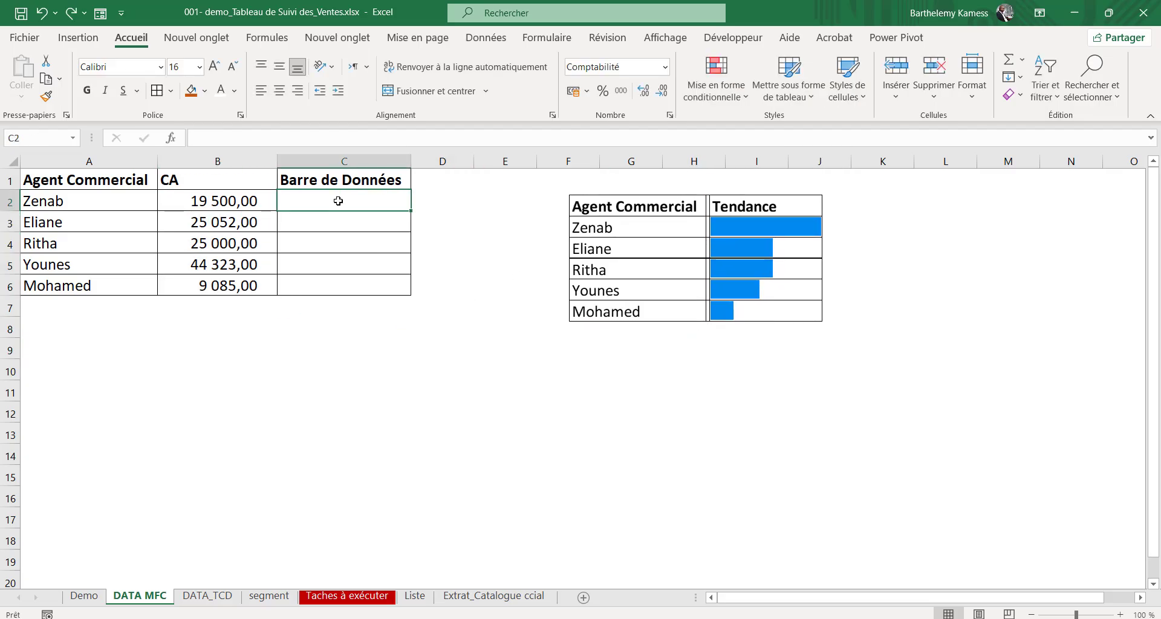
pyautogui.write('=')
pyautogui.click(242, 200)
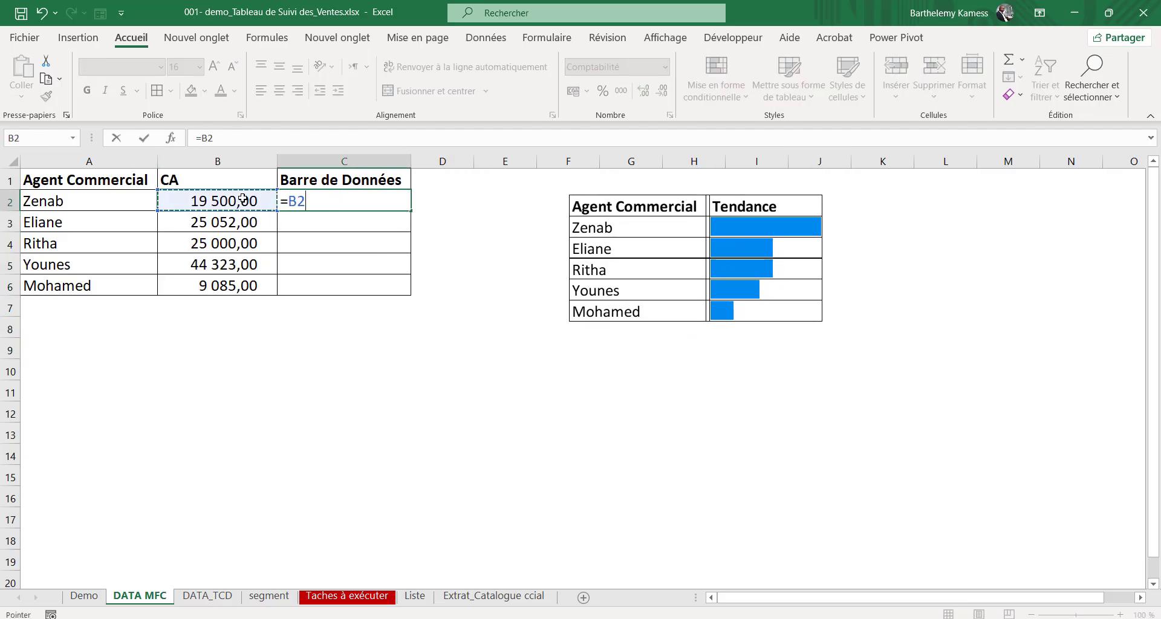
pyautogui.press('Return')
pyautogui.click(336, 205)
pyautogui.moveTo(411, 210); pyautogui.dragTo(401, 294)
pyautogui.click(245, 221)
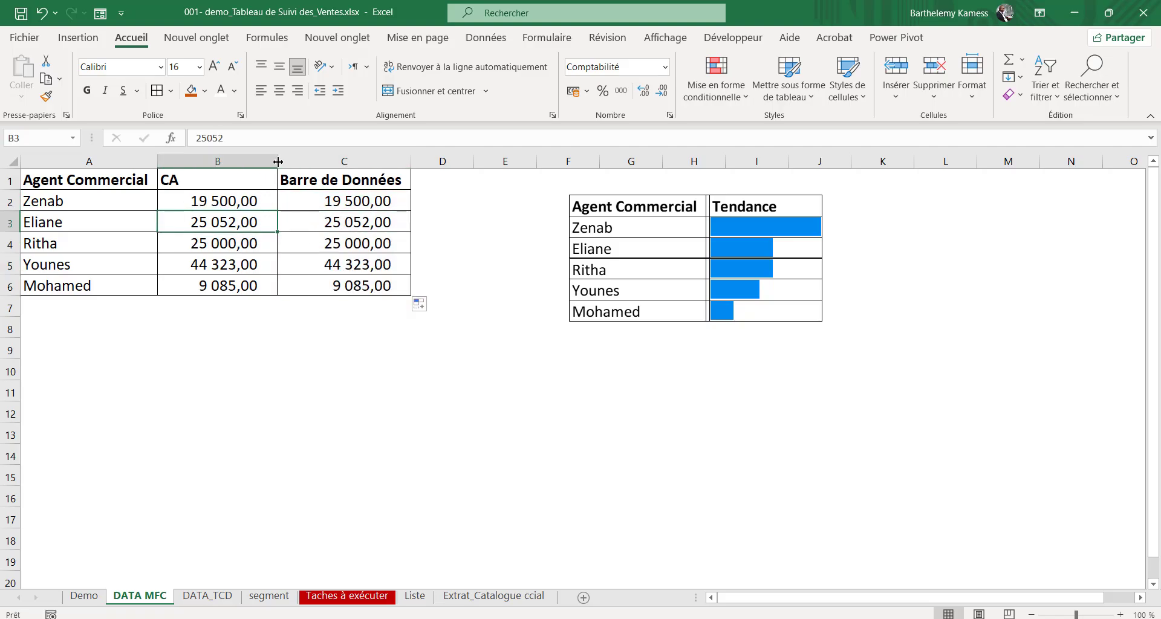
pyautogui.moveTo(277, 161); pyautogui.dragTo(252, 163)
# Step: Apply light blue solid-fill data bars to C2:C6 with conditional formatting
pyautogui.moveTo(297, 200); pyautogui.dragTo(314, 280)
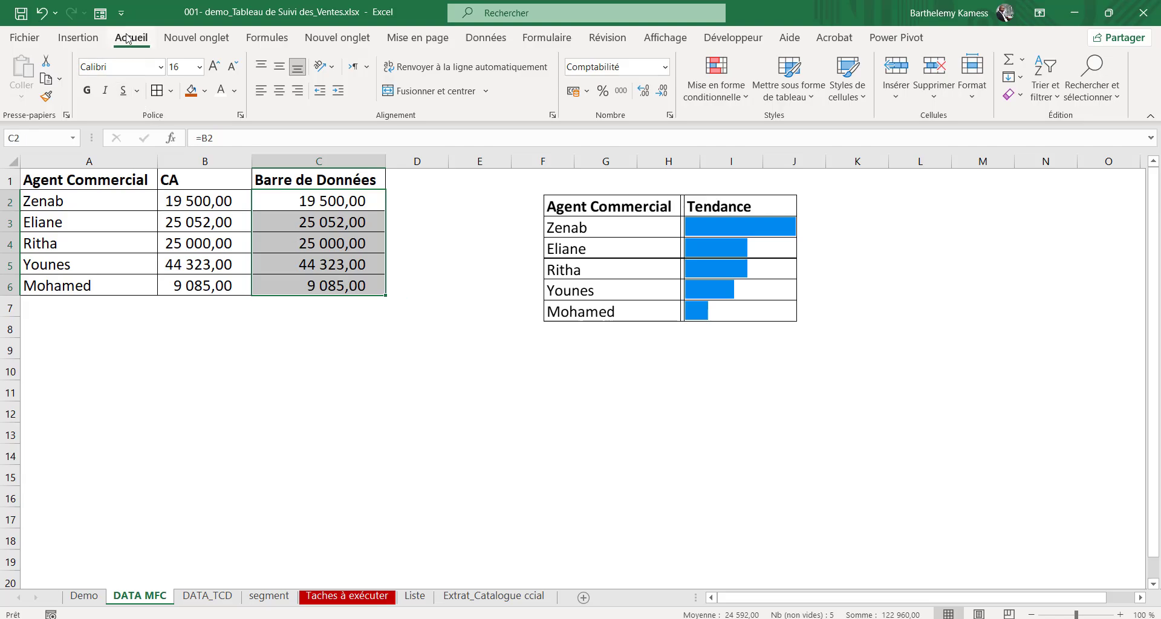
pyautogui.click(716, 77)
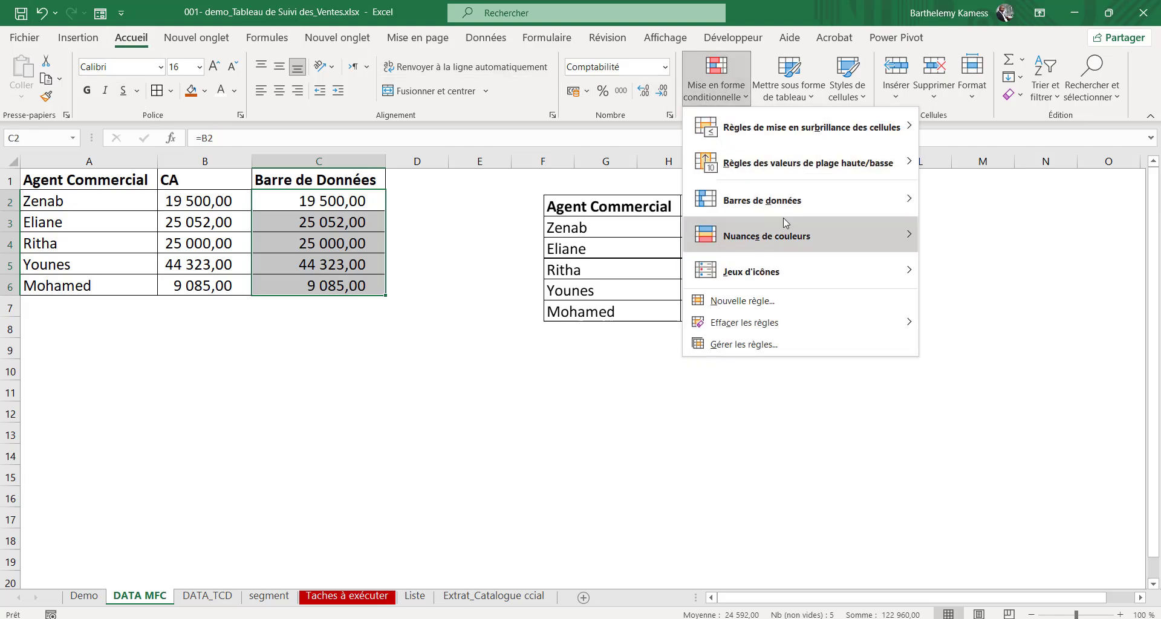
pyautogui.moveTo(796, 210)
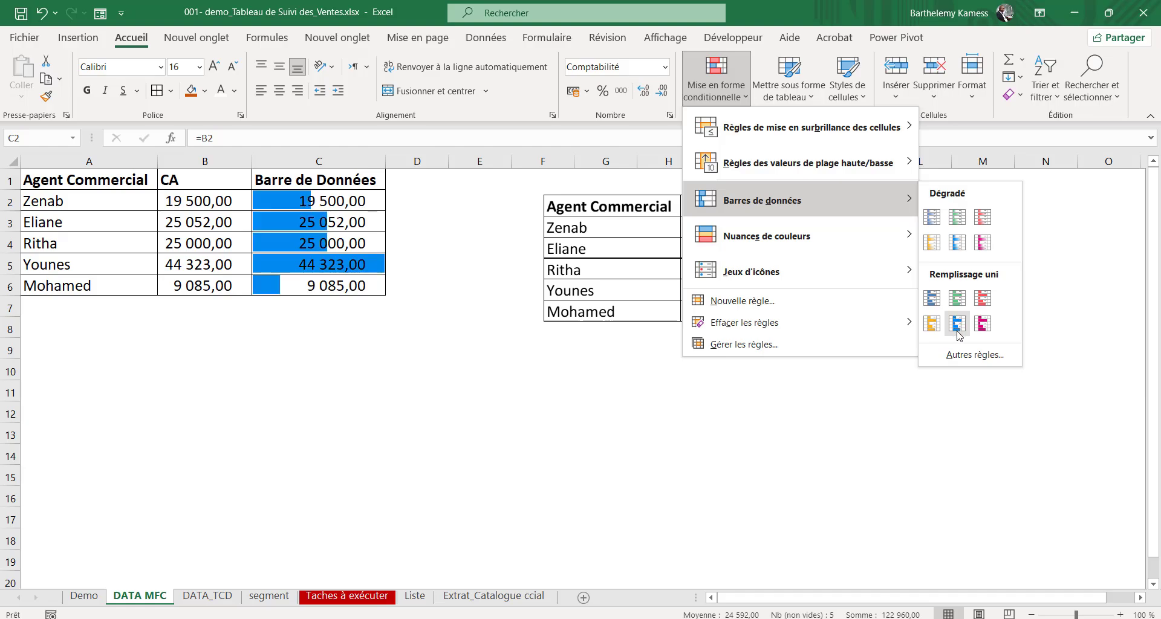
pyautogui.click(958, 329)
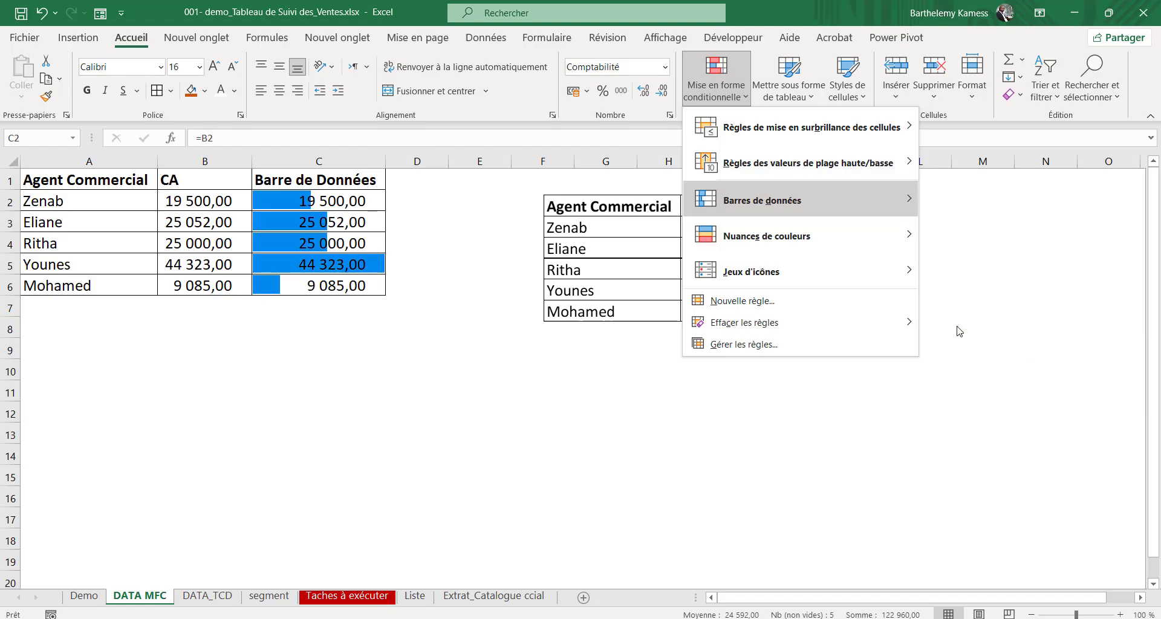
pyautogui.click(323, 202)
pyautogui.moveTo(324, 202); pyautogui.dragTo(339, 273)
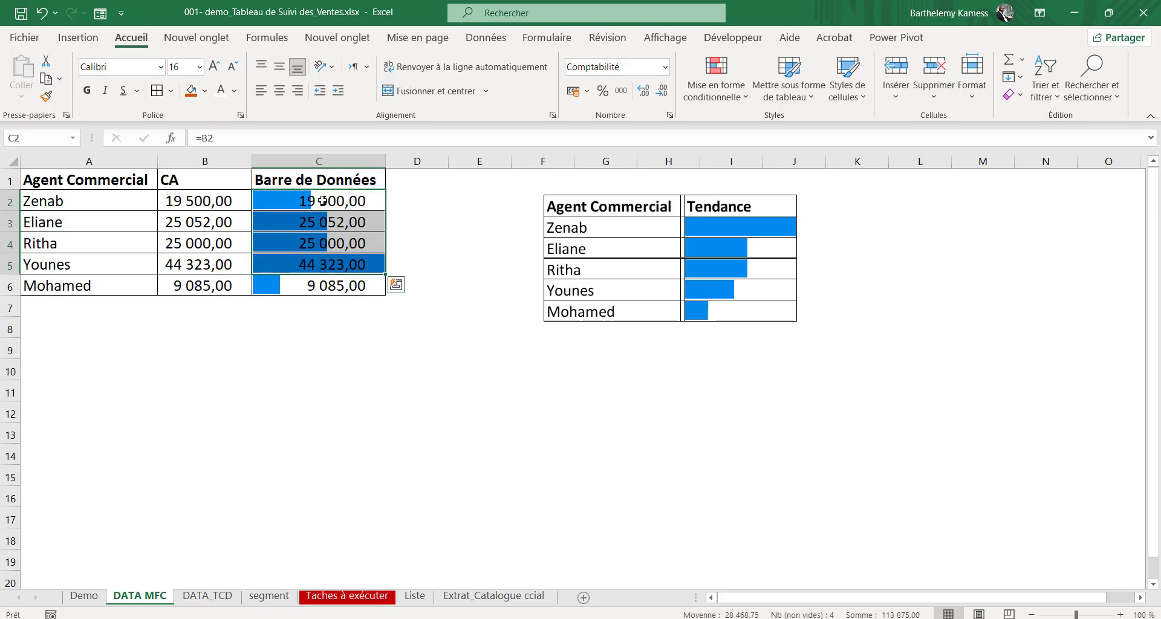
pyautogui.moveTo(321, 197); pyautogui.dragTo(333, 283)
pyautogui.click(311, 227)
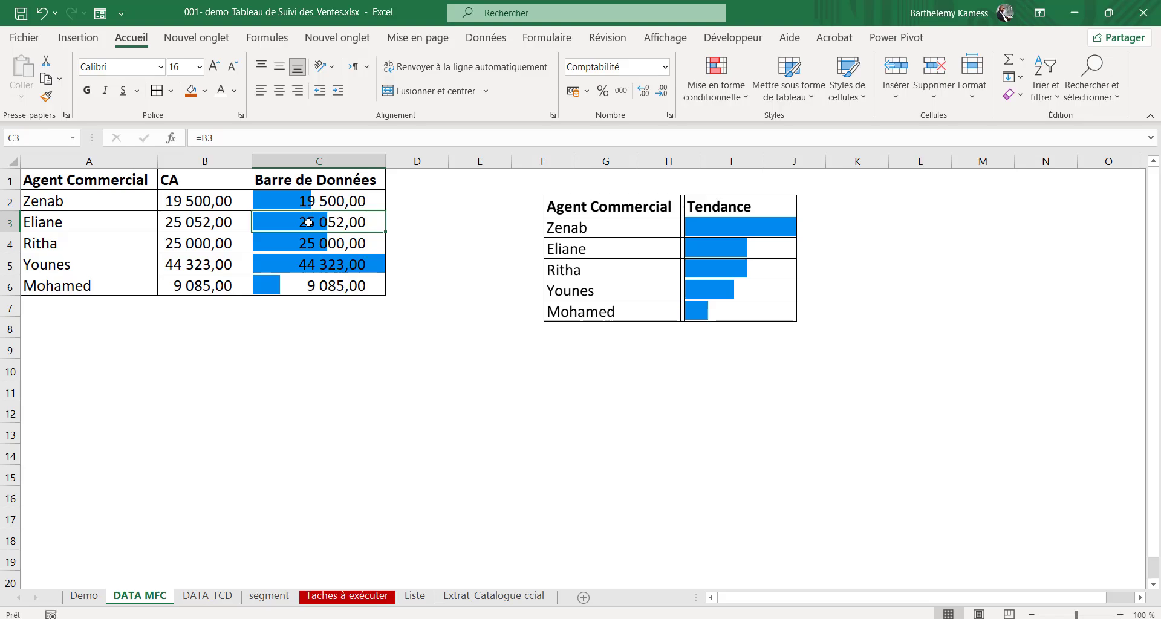
pyautogui.moveTo(309, 203); pyautogui.dragTo(312, 287)
pyautogui.click(294, 202)
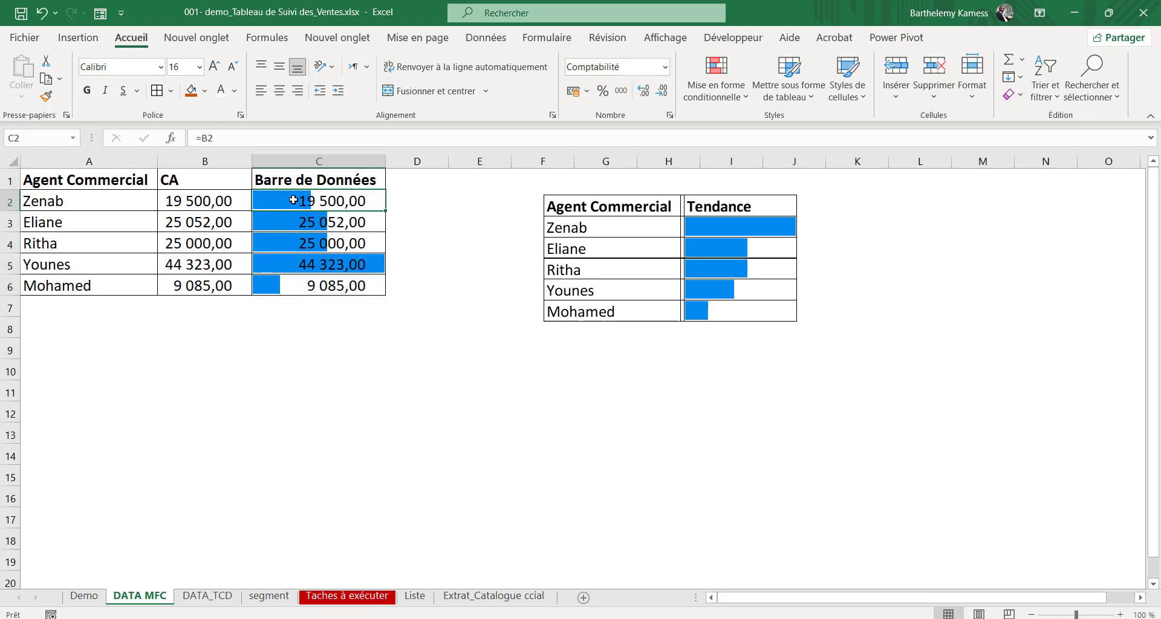
# Step: Edit the data bar rule applied to C2:C6 so that only the bars are shown, without the numbers
pyautogui.moveTo(294, 200); pyautogui.dragTo(304, 280)
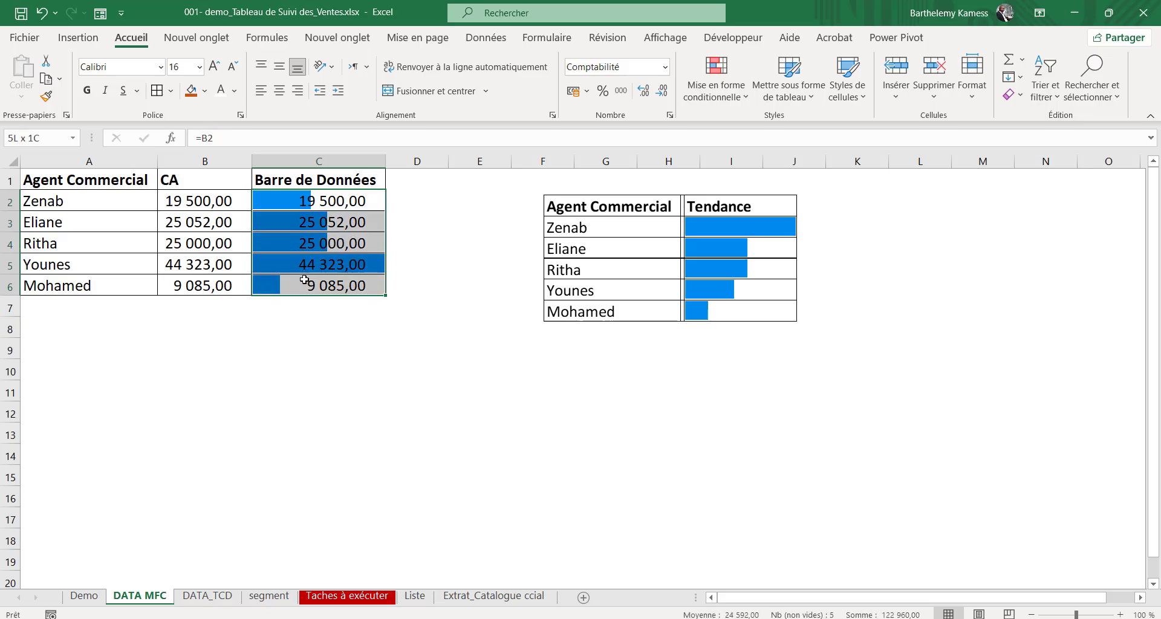
pyautogui.click(729, 100)
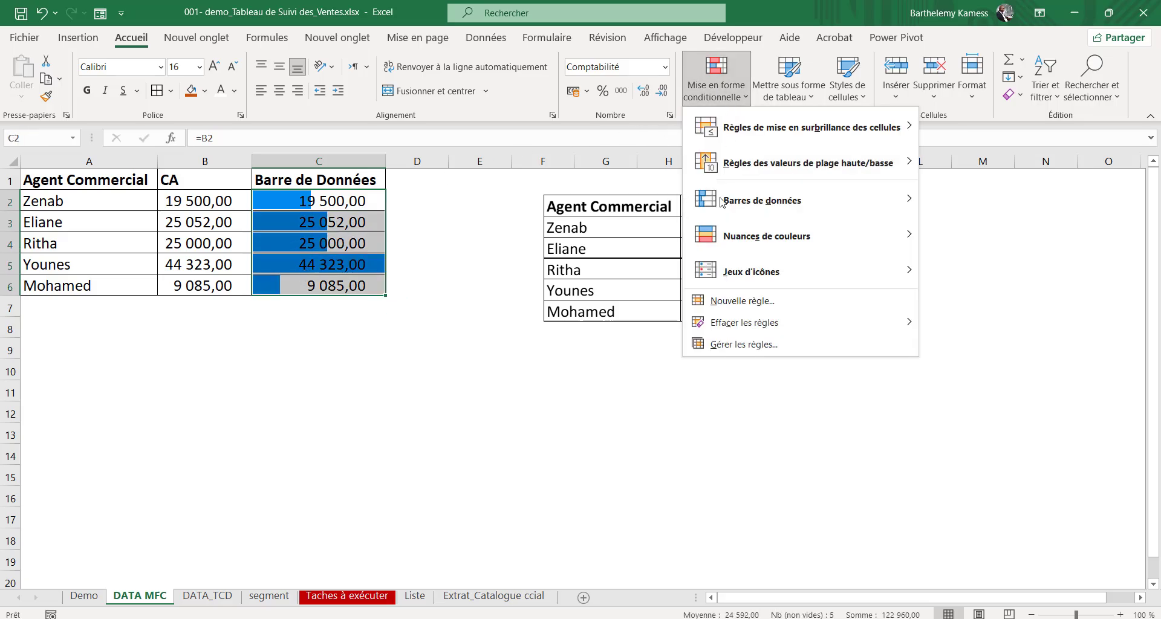
pyautogui.click(743, 344)
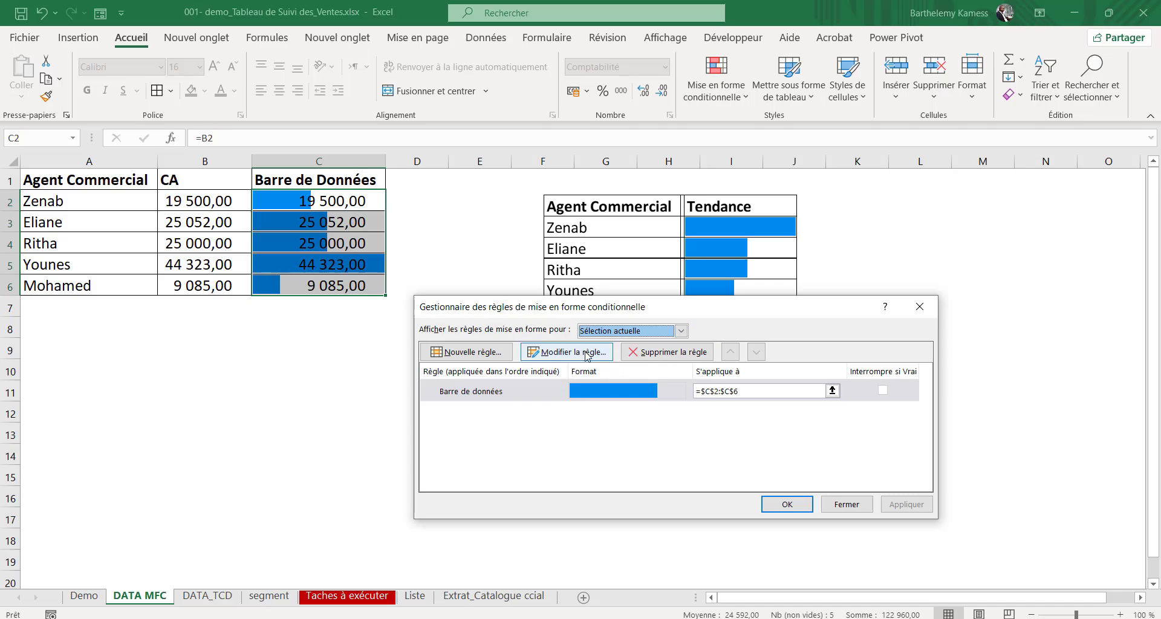
pyautogui.click(550, 391)
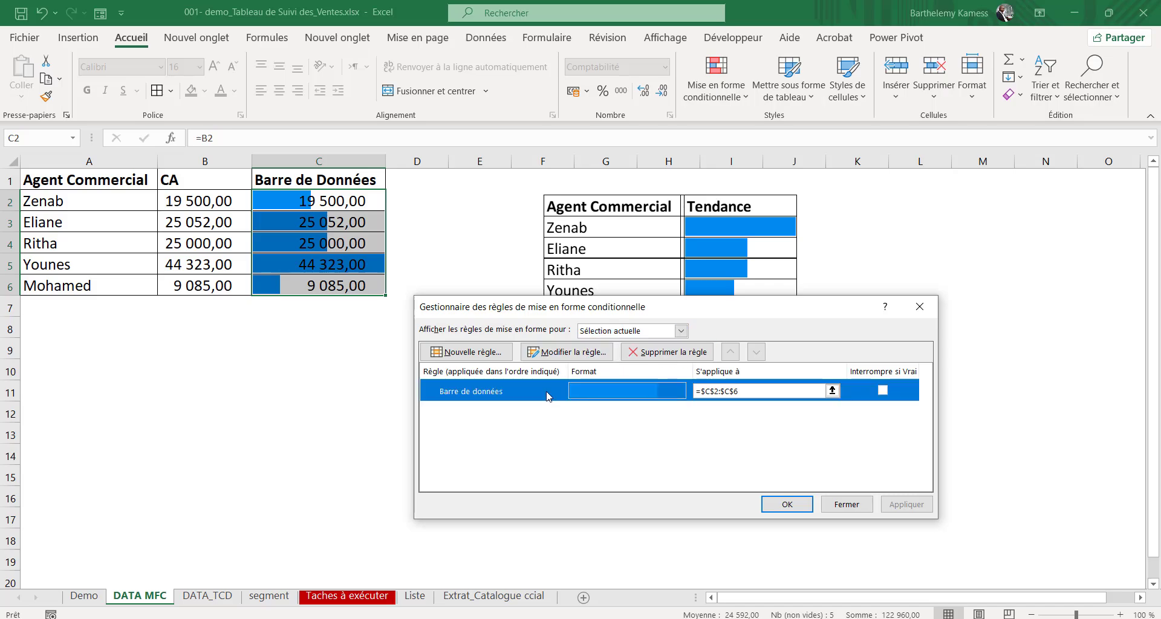
pyautogui.click(576, 352)
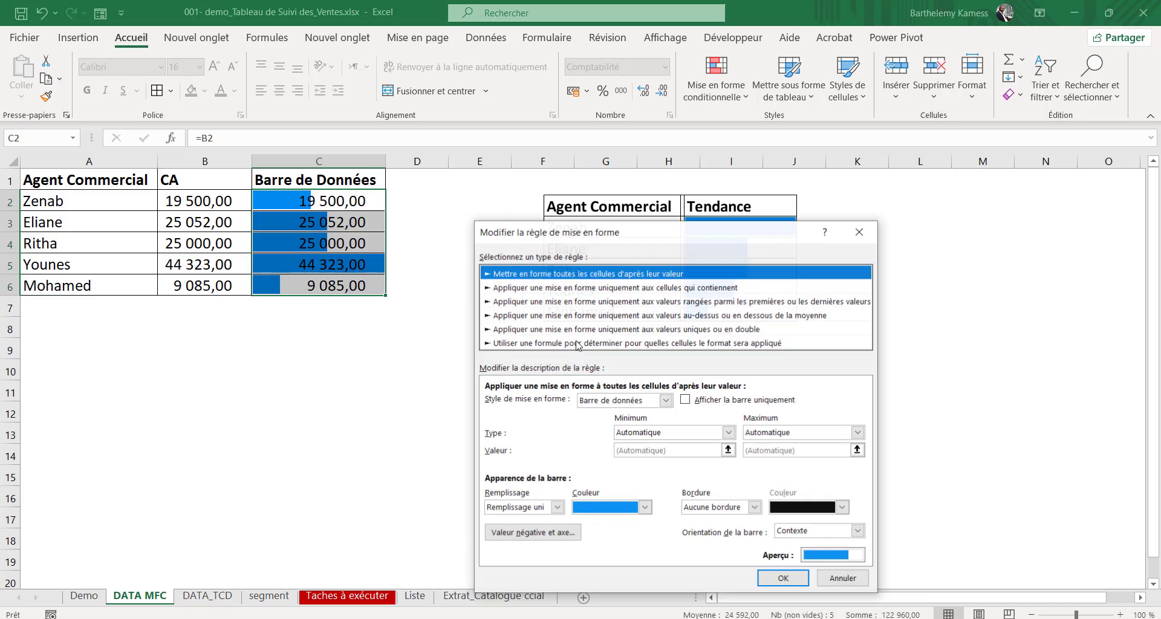
pyautogui.click(685, 400)
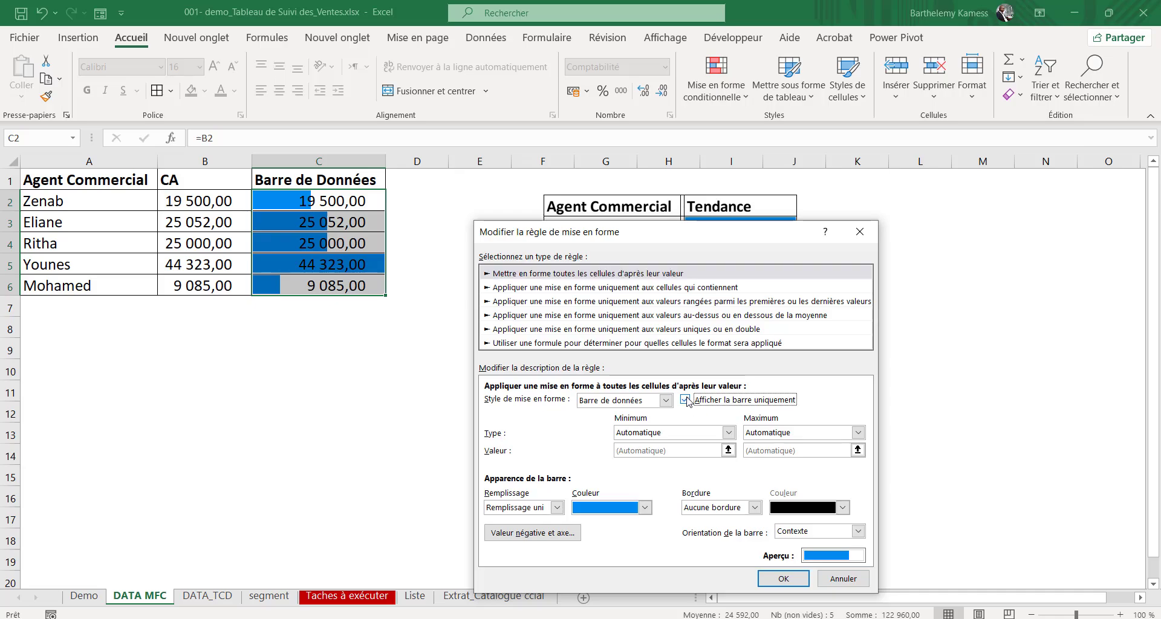
pyautogui.click(645, 508)
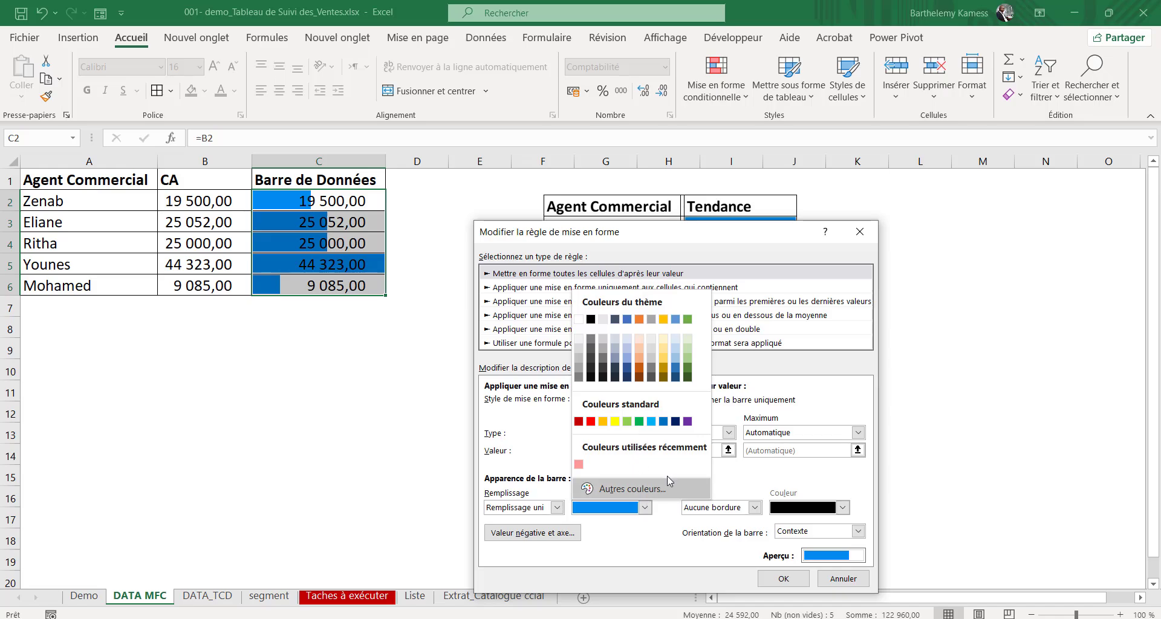
pyautogui.click(740, 482)
pyautogui.click(784, 579)
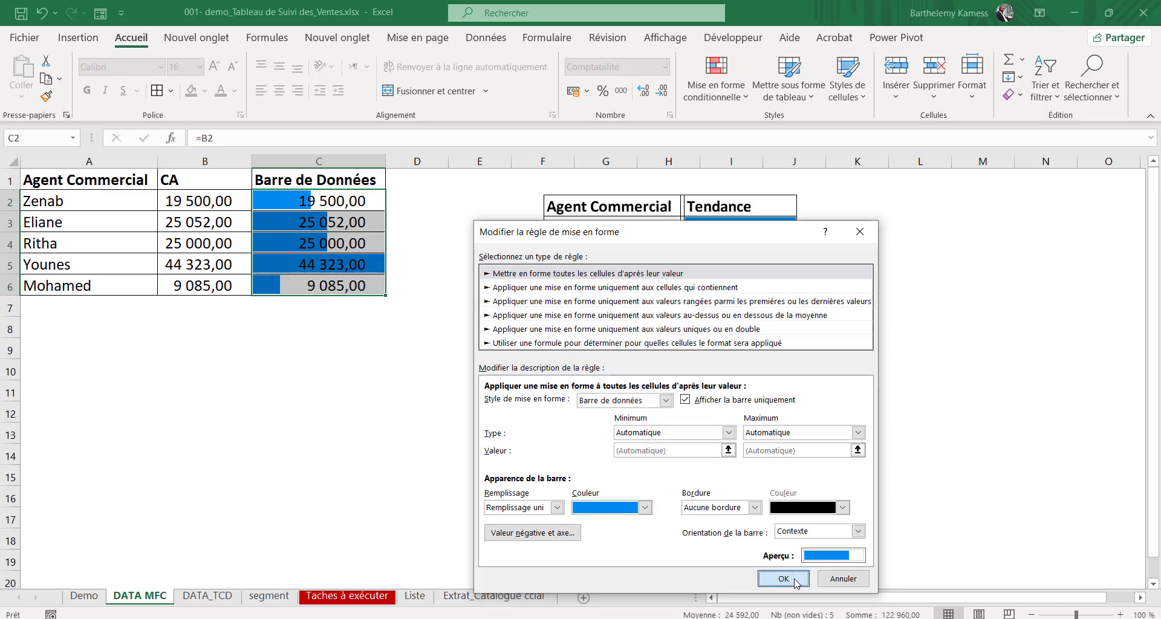
pyautogui.click(787, 505)
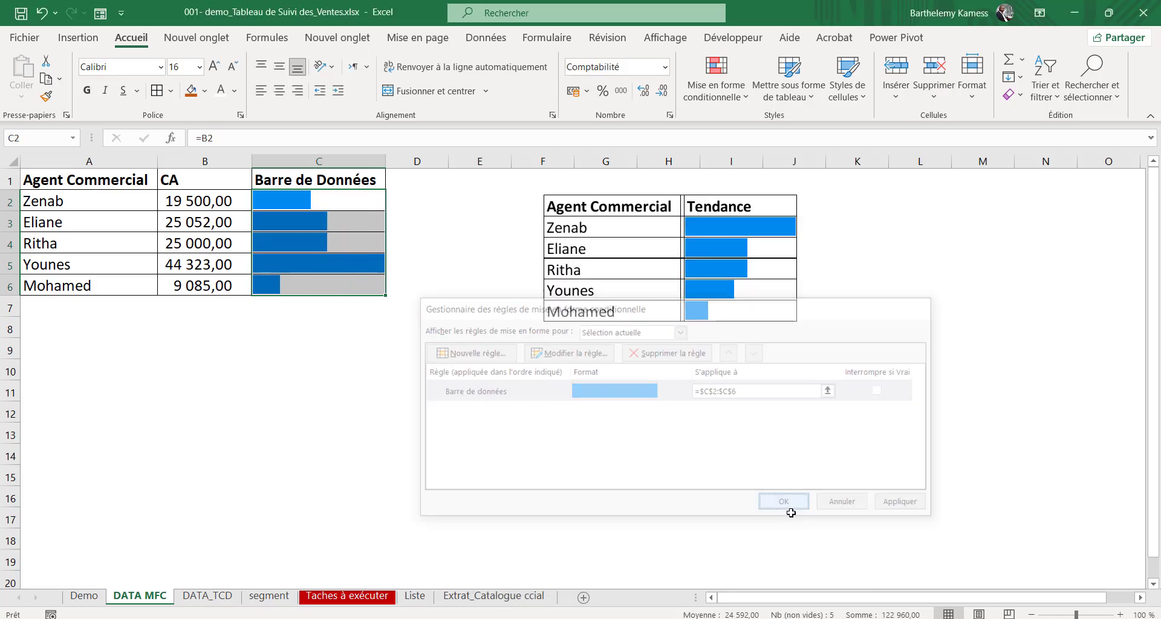
pyautogui.click(534, 401)
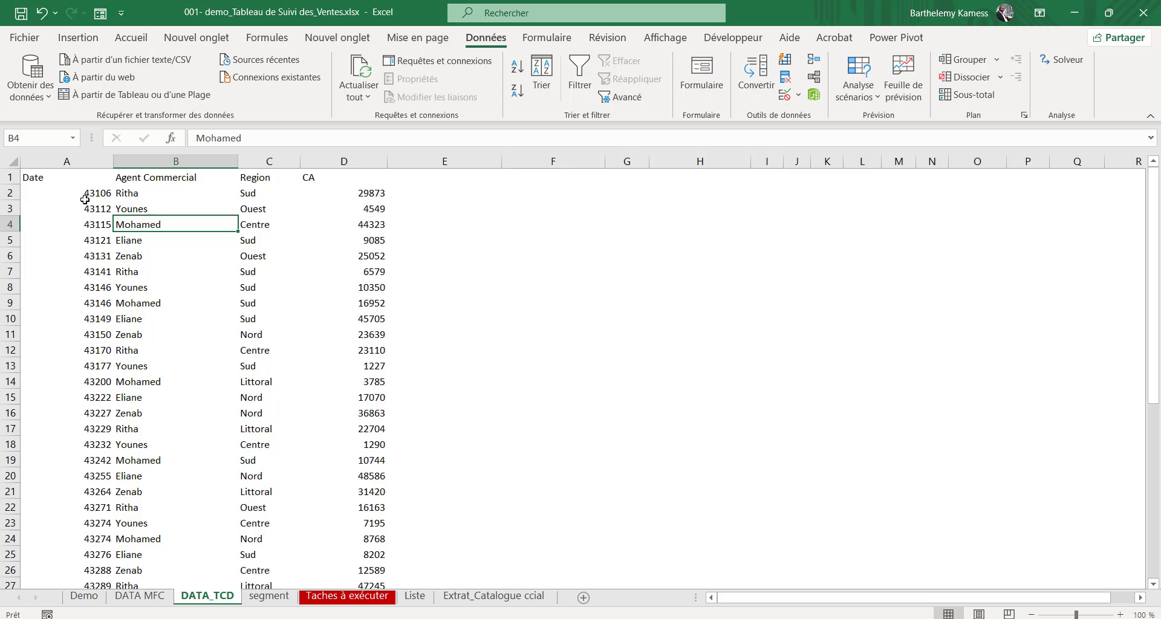
# Step: Review the sales data on the DATA_TCD sheet and the task outline on the Demo sheet
pyautogui.moveTo(60, 181); pyautogui.dragTo(330, 278)
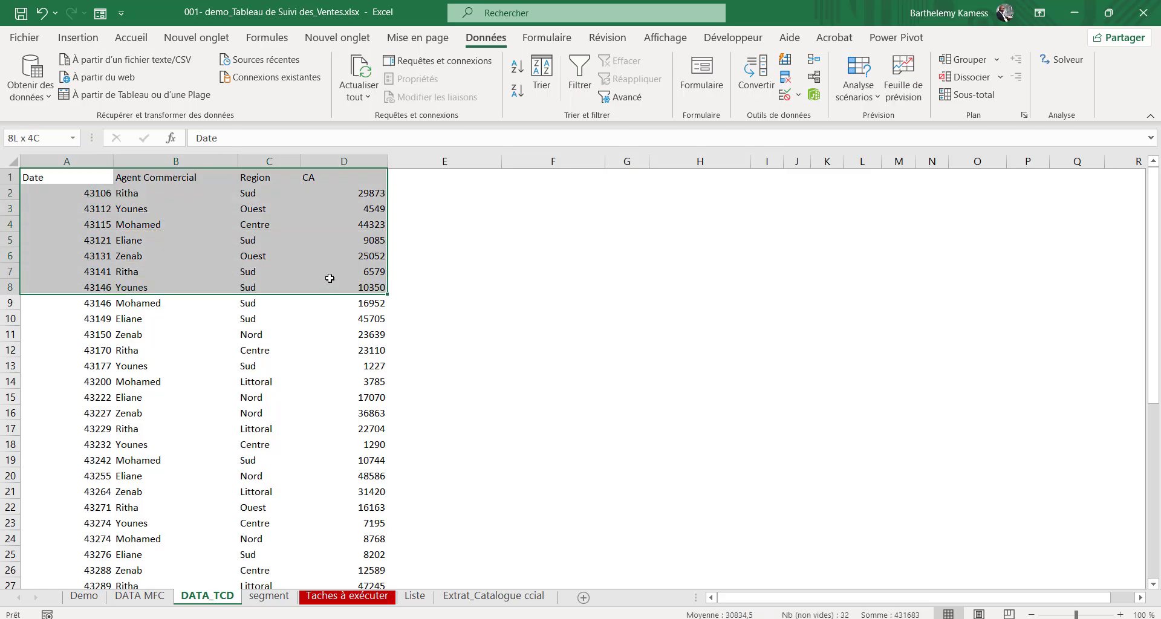
pyautogui.click(269, 256)
pyautogui.click(84, 596)
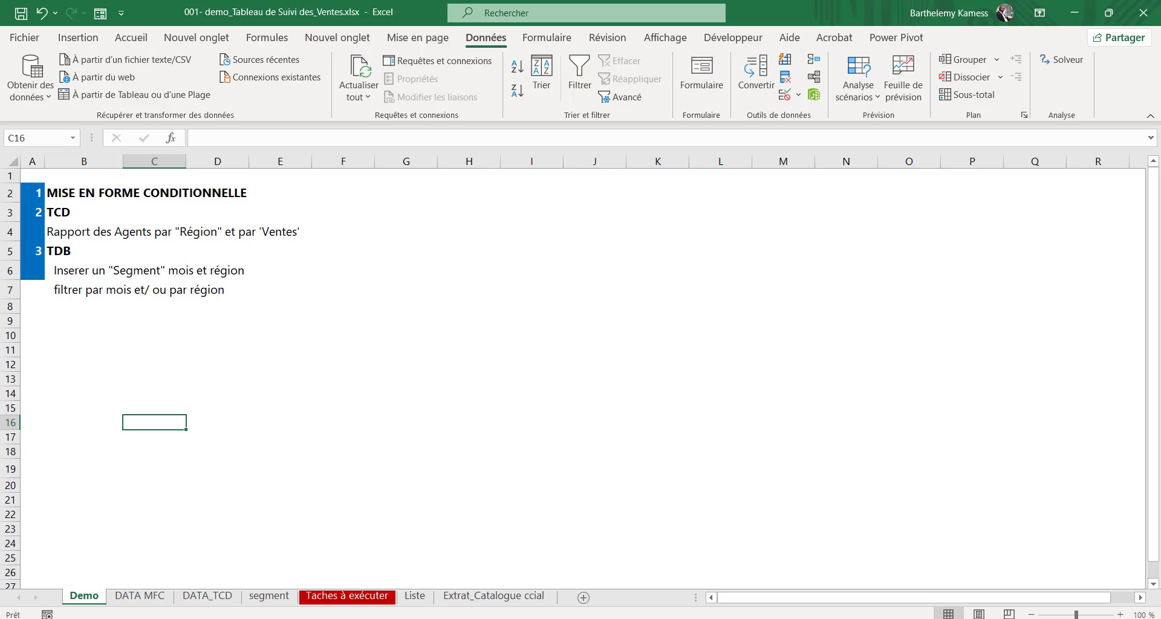
pyautogui.click(207, 596)
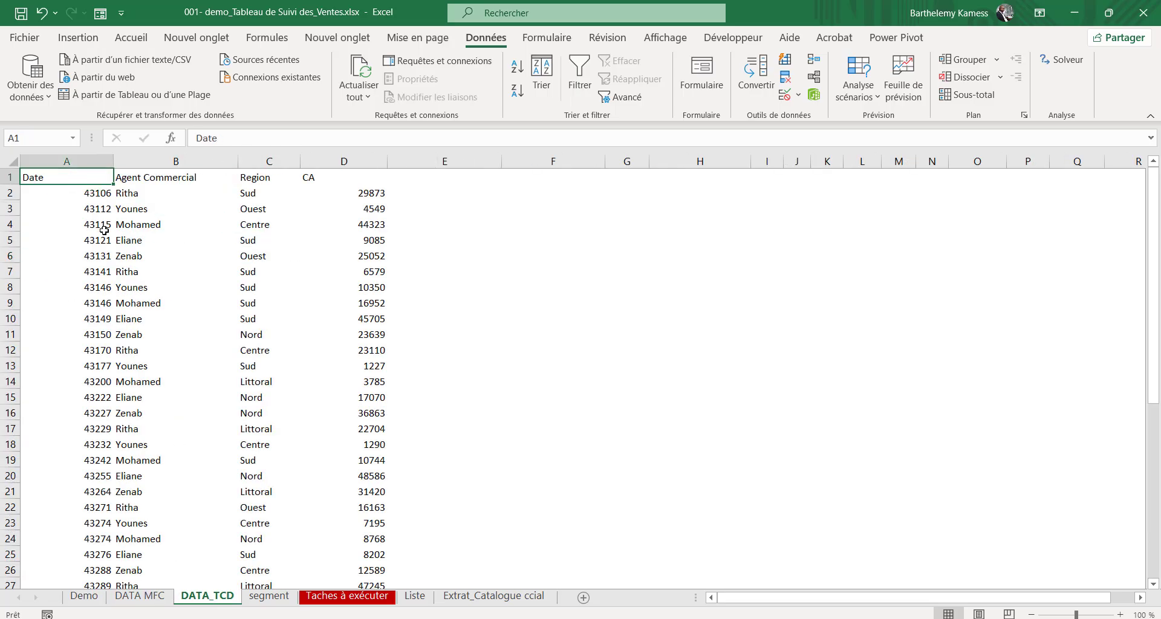
pyautogui.click(116, 245)
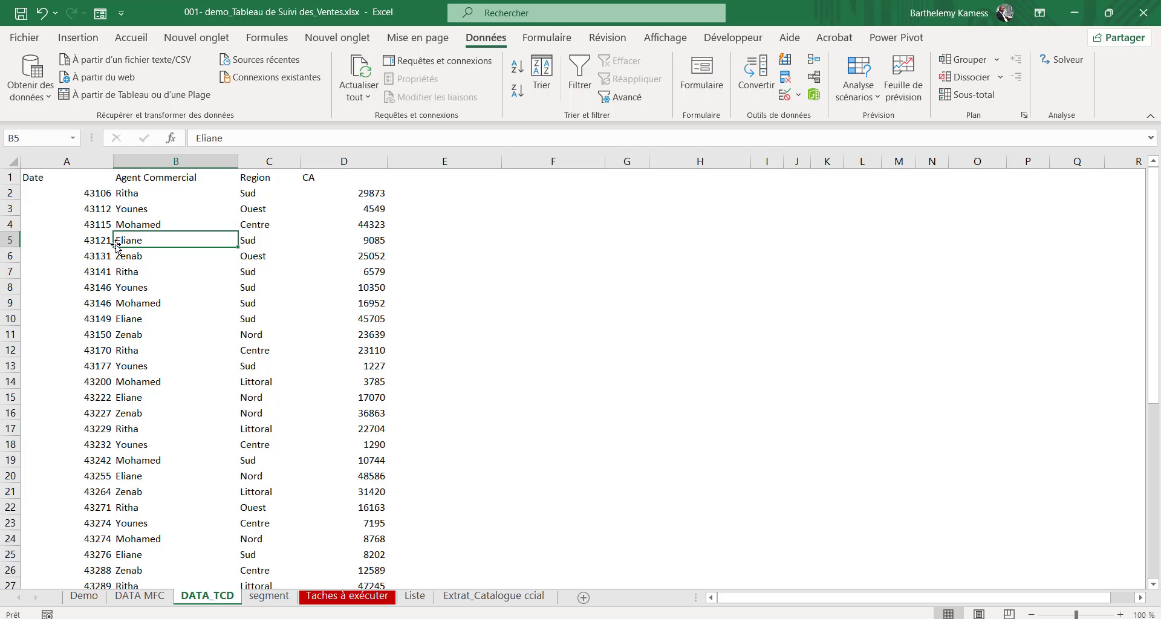
# Step: Try to select the entire sales data range from the Date header through the last CA row
pyautogui.moveTo(46, 177); pyautogui.dragTo(339, 557)
pyautogui.scroll(7, 269, 417)
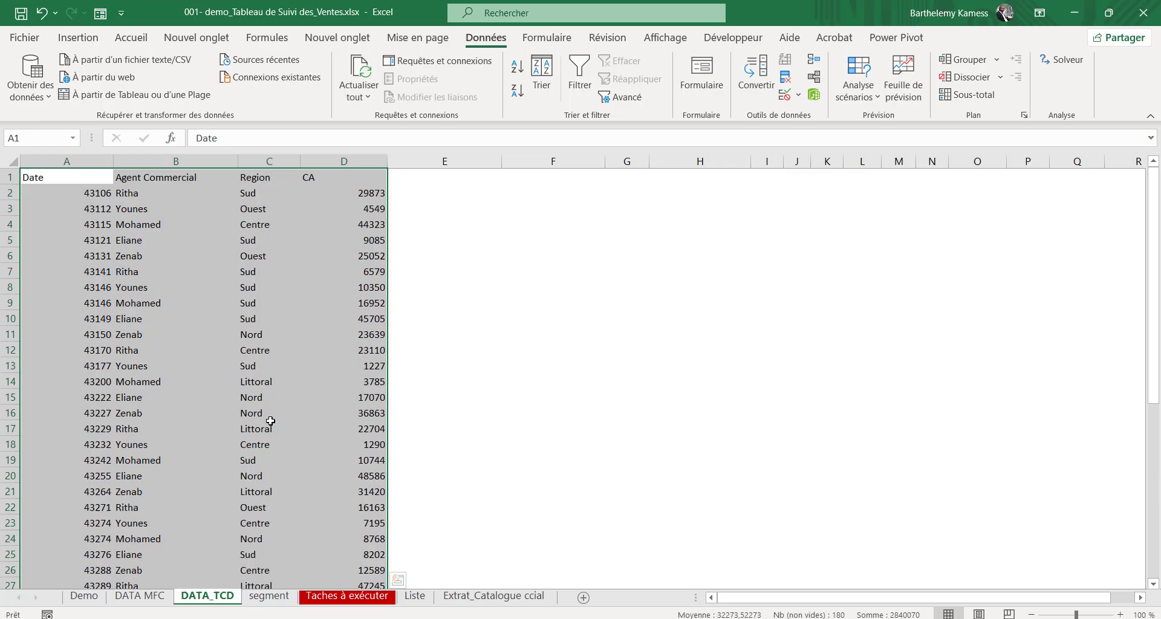
pyautogui.click(179, 361)
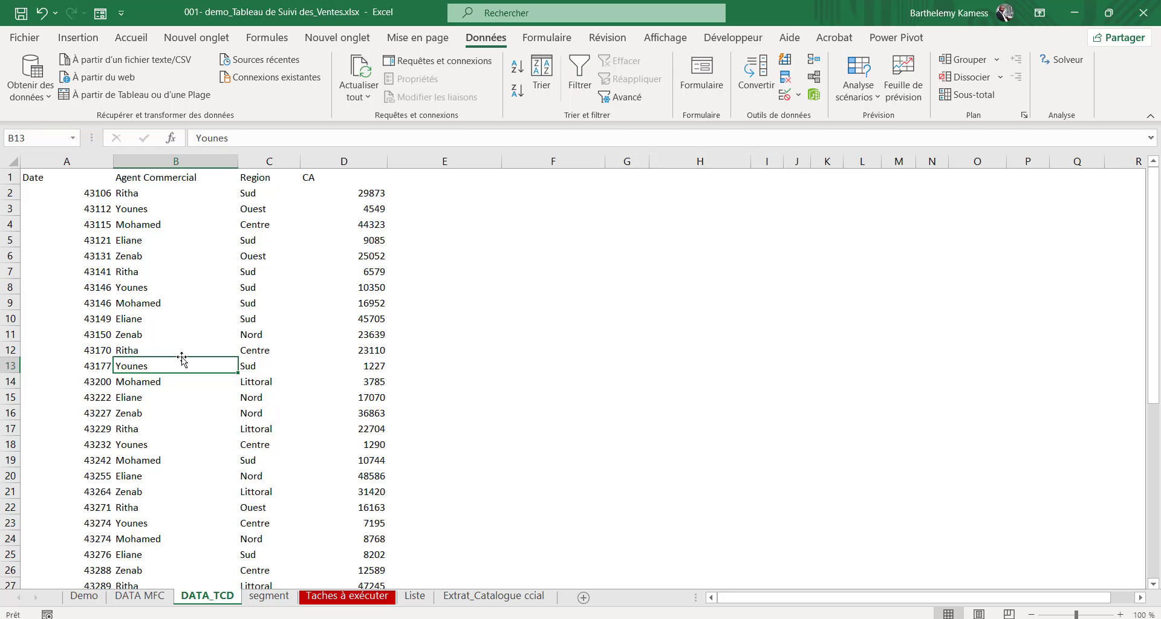
pyautogui.click(145, 318)
pyautogui.click(136, 291)
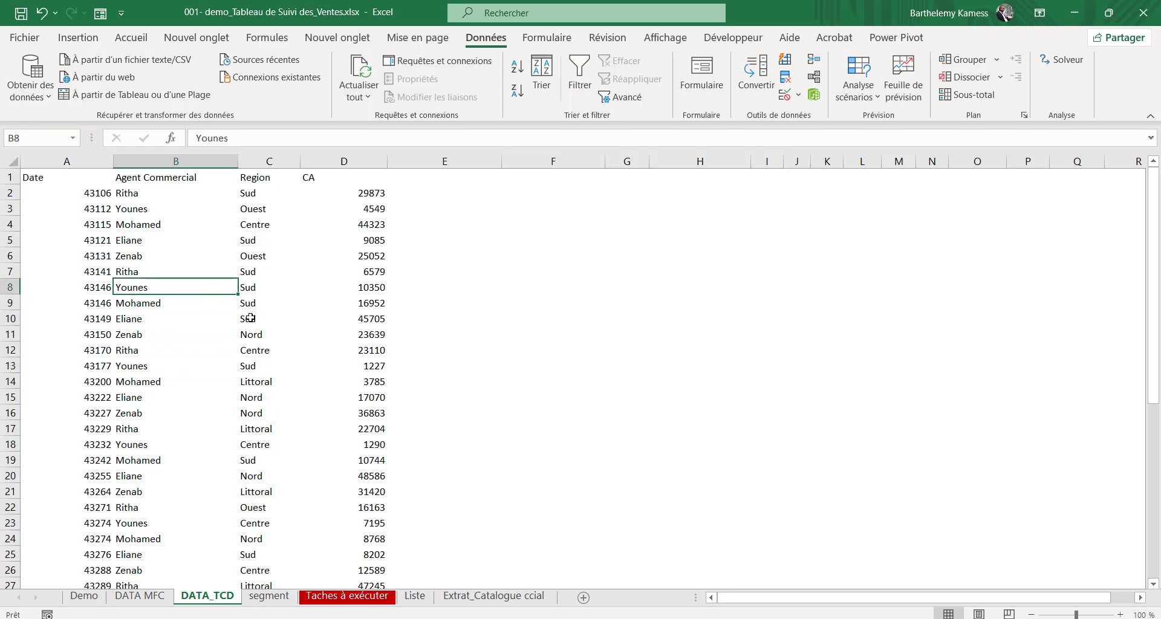
pyautogui.click(250, 318)
pyautogui.moveTo(175, 282); pyautogui.dragTo(160, 278)
# Step: Select the entire contiguous data range around the Agent Commercial cell B8 on the DATA_TCD sheet
pyautogui.click(147, 283)
pyautogui.hotkey('ctrl', '*')
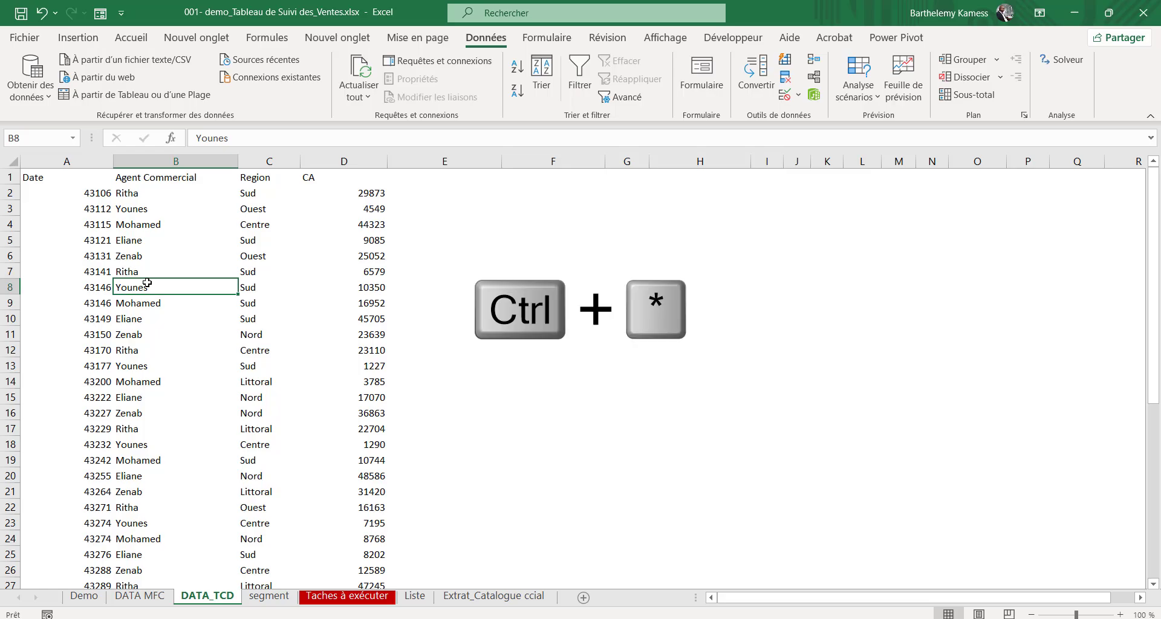
pyautogui.hotkey('ctrl', '*')
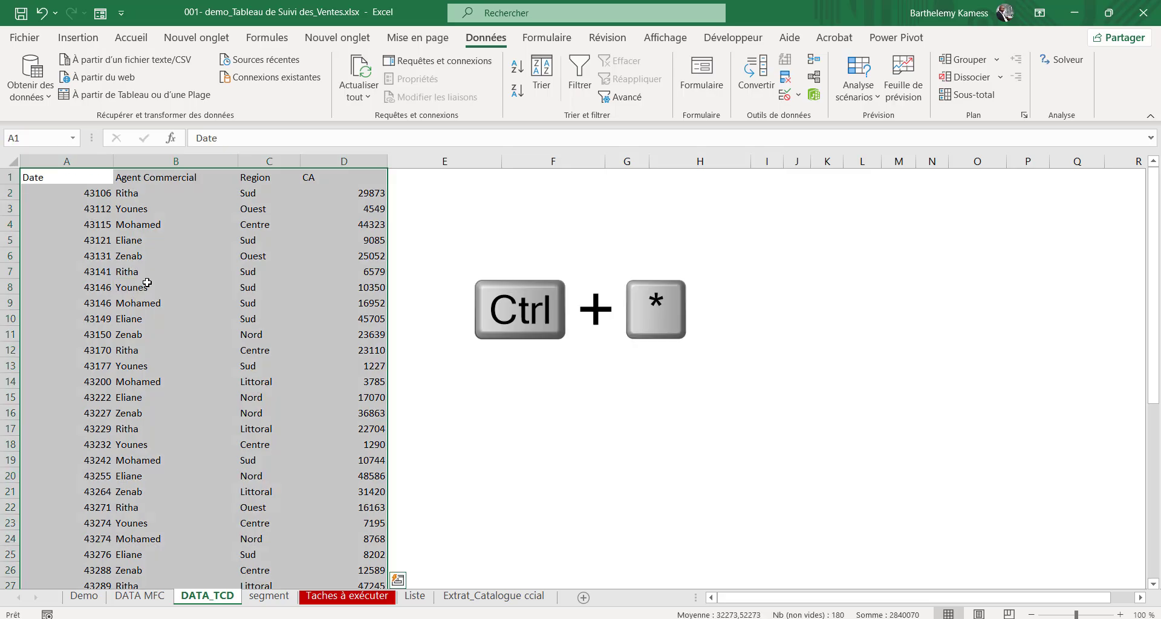
pyautogui.scroll(-17, 125, 301)
pyautogui.scroll(13, 121, 307)
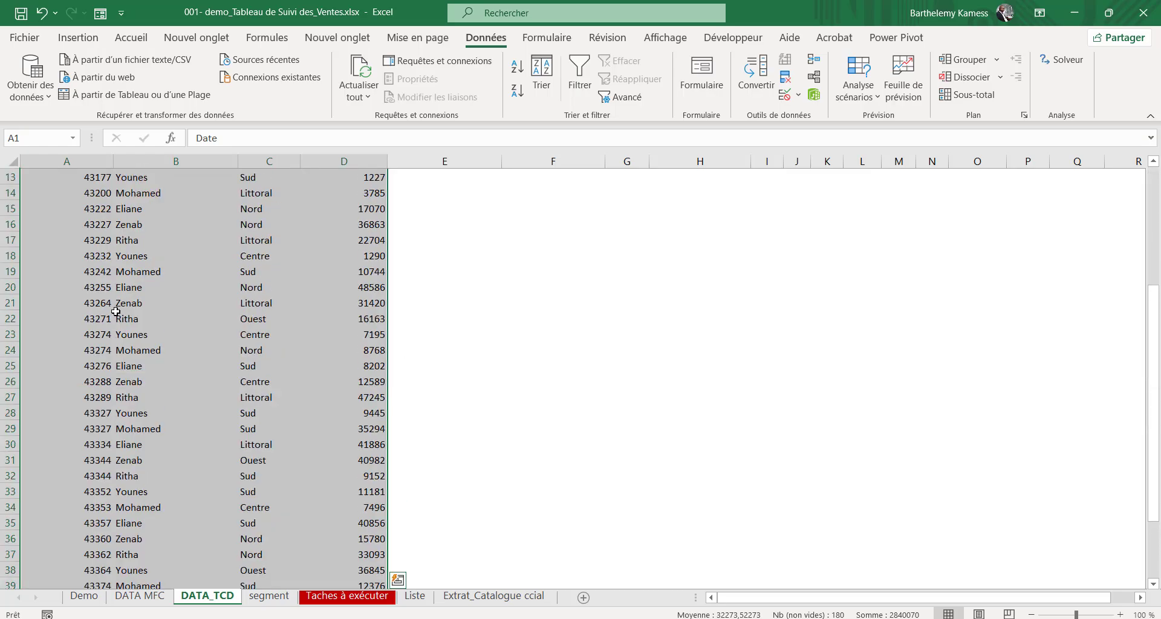
pyautogui.scroll(4, 116, 311)
# Step: Format A1:D45 as a table with headers, using the light style that has a solid blue header row
pyautogui.click(128, 38)
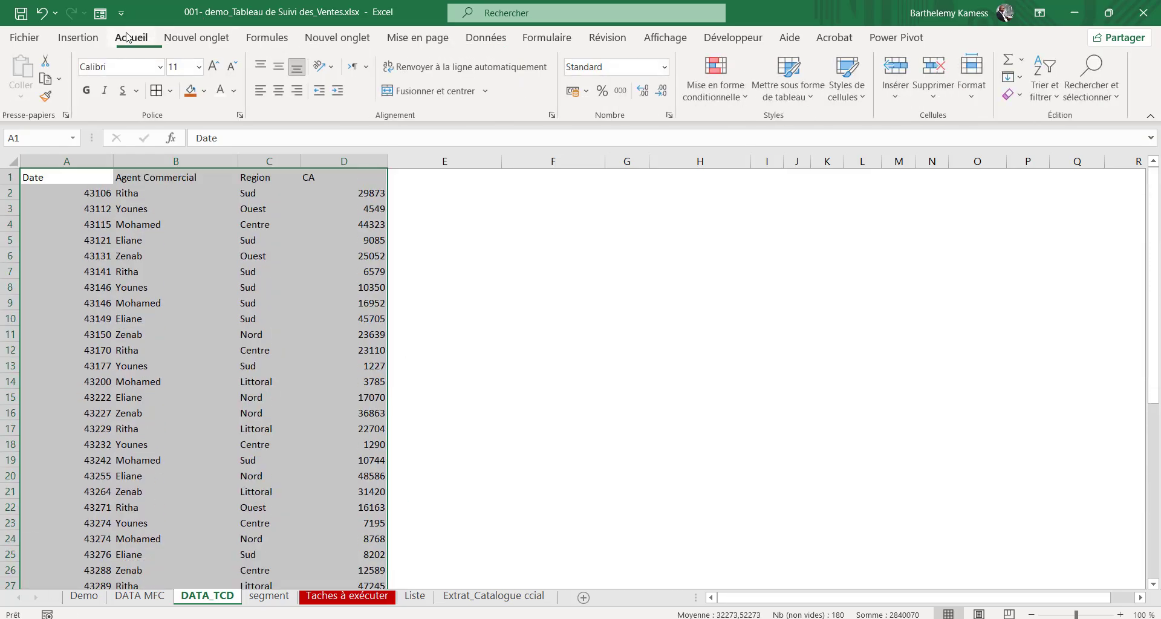
pyautogui.click(799, 100)
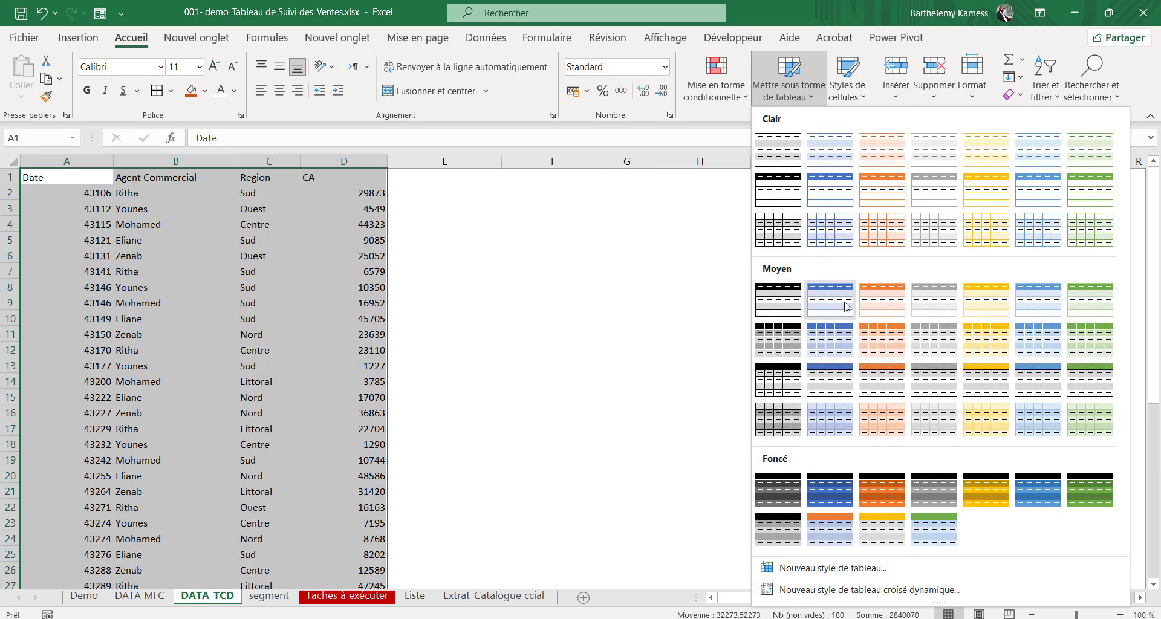
pyautogui.click(827, 197)
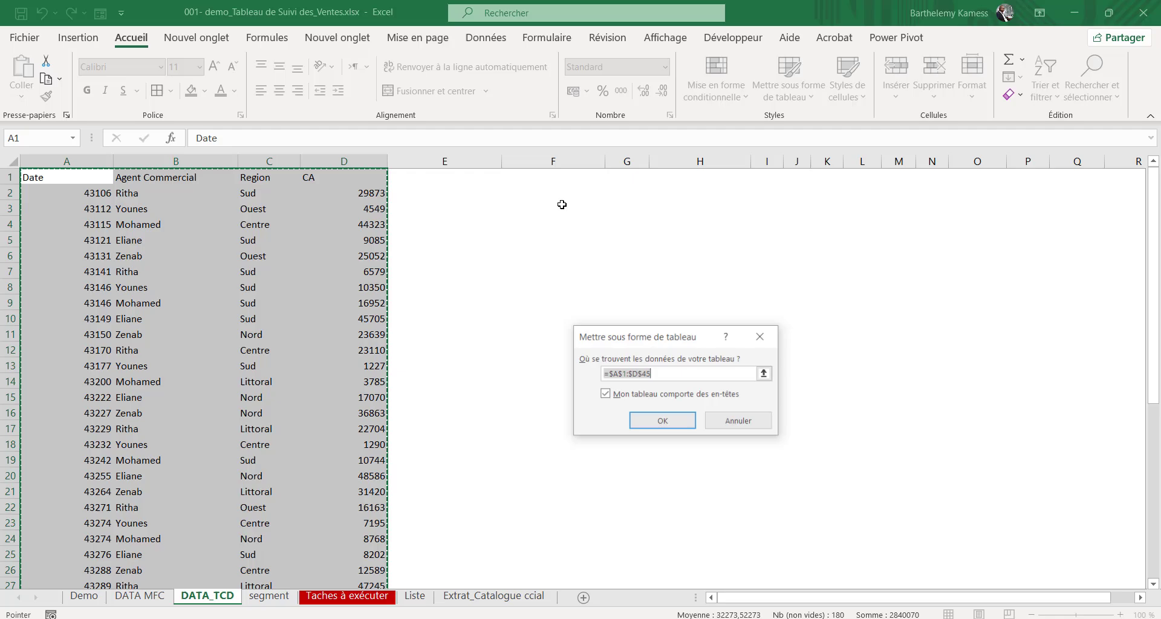
pyautogui.click(605, 396)
pyautogui.click(605, 395)
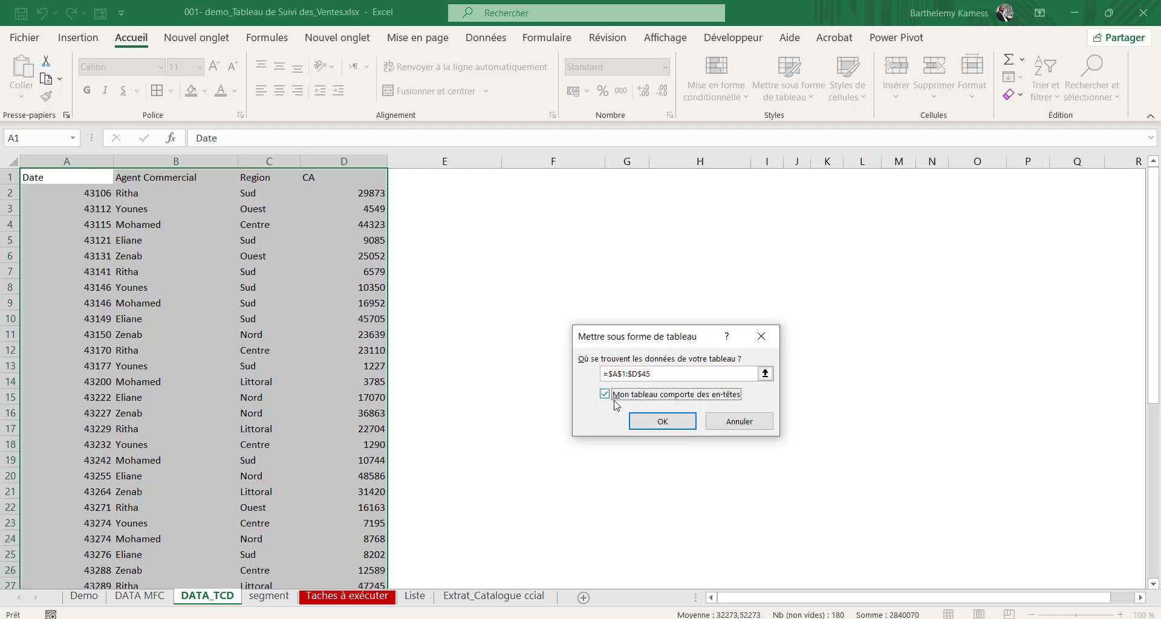
pyautogui.click(641, 422)
# Step: Name the new table DATA and remove the filter buttons from its header row
pyautogui.click(220, 312)
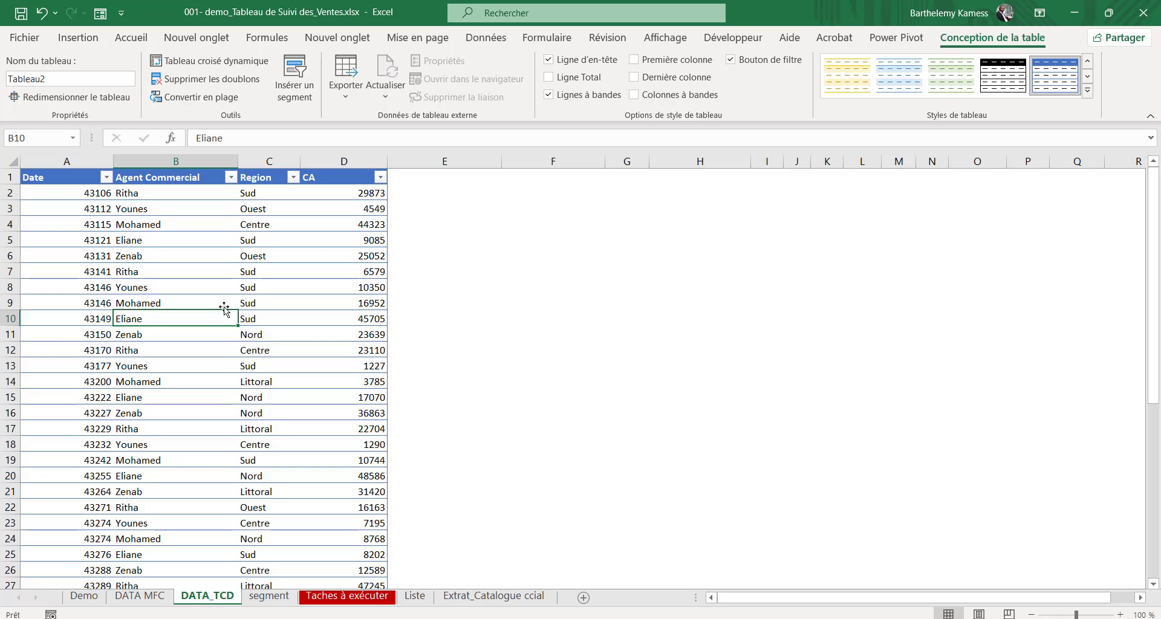
pyautogui.moveTo(206, 288); pyautogui.dragTo(203, 278)
pyautogui.click(203, 277)
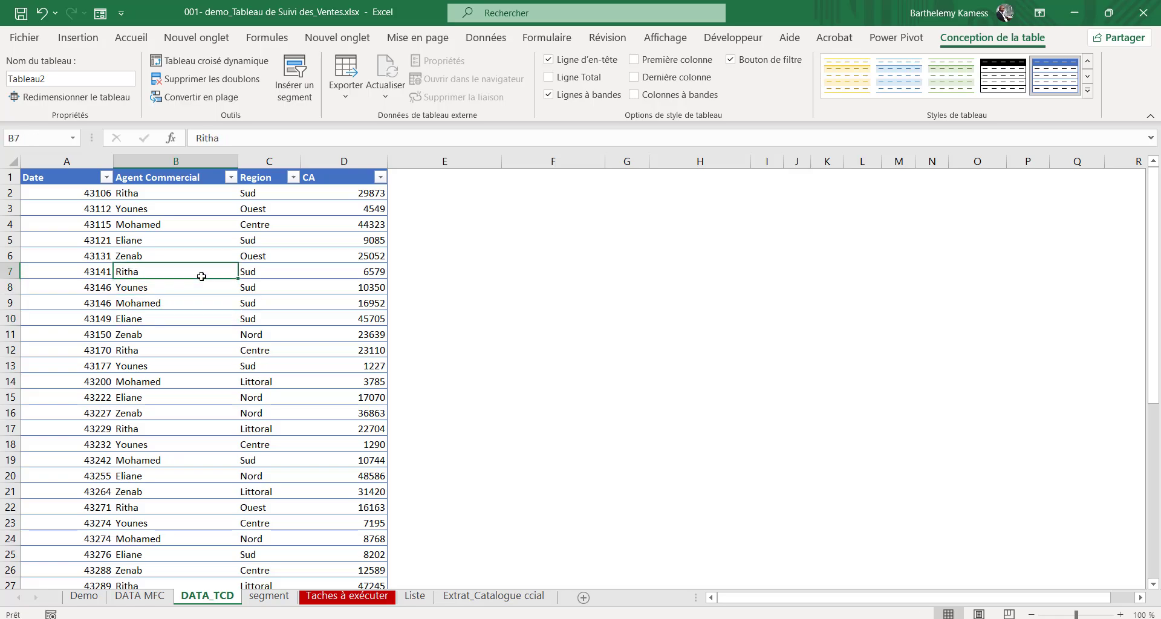
pyautogui.hotkey('ctrl', 'shift', 'l')
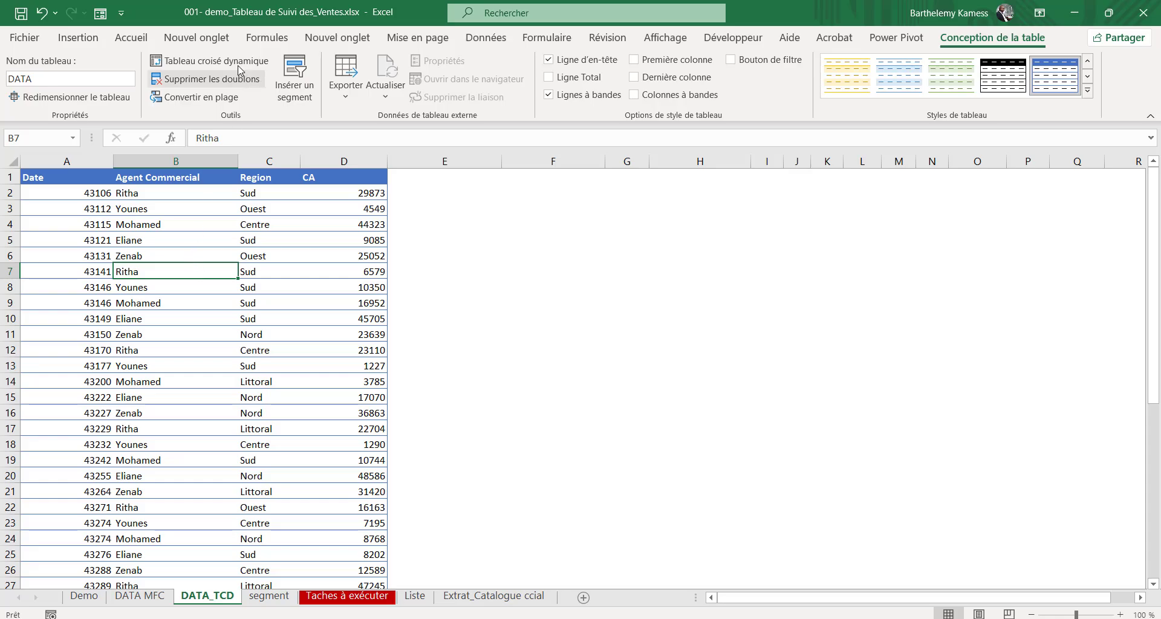
pyautogui.click(154, 228)
pyautogui.click(167, 318)
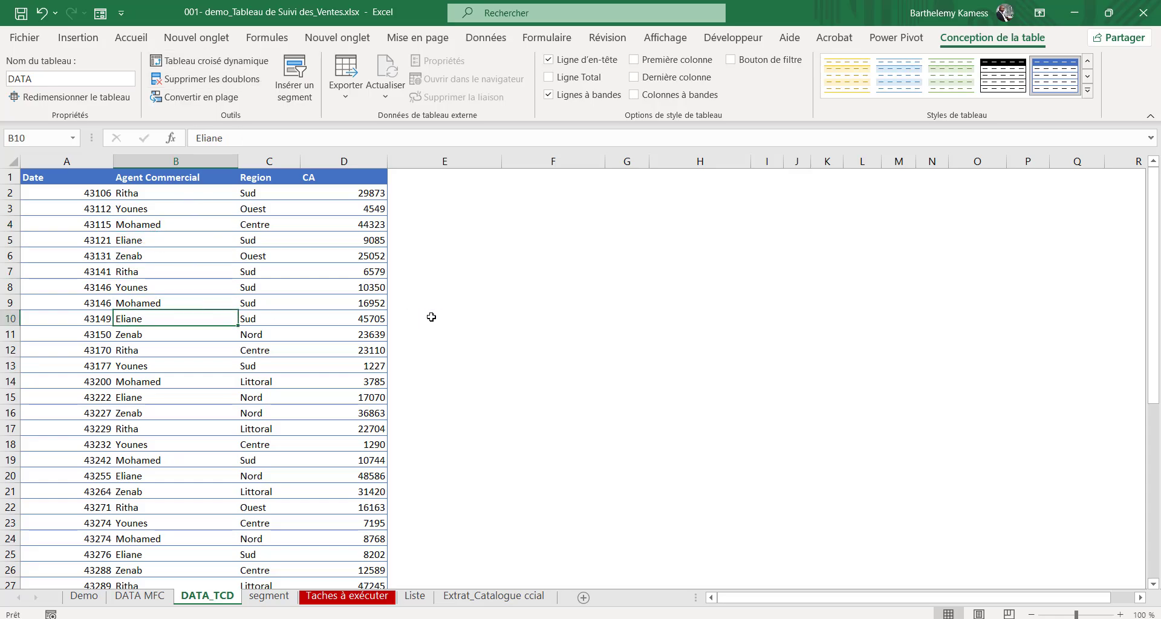
pyautogui.click(263, 316)
pyautogui.click(135, 291)
pyautogui.click(144, 381)
pyautogui.click(150, 317)
pyautogui.click(245, 355)
pyautogui.moveTo(152, 365); pyautogui.dragTo(159, 354)
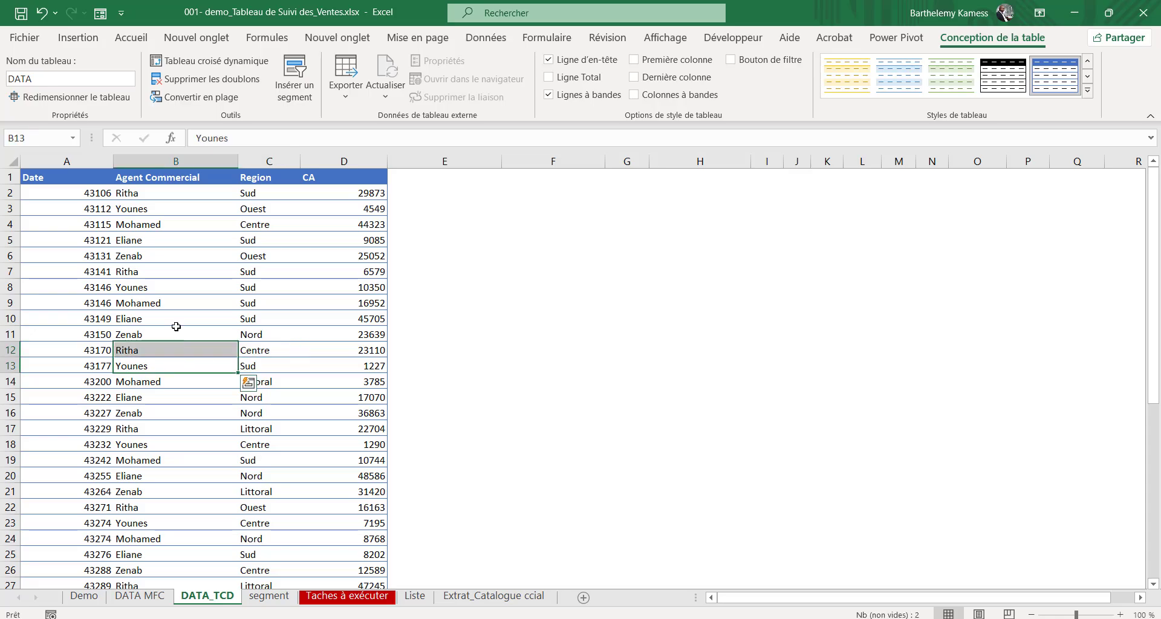
pyautogui.click(176, 322)
pyautogui.click(206, 289)
# Step: Insert a pivot table based on the DATA table in a new worksheet
pyautogui.click(162, 312)
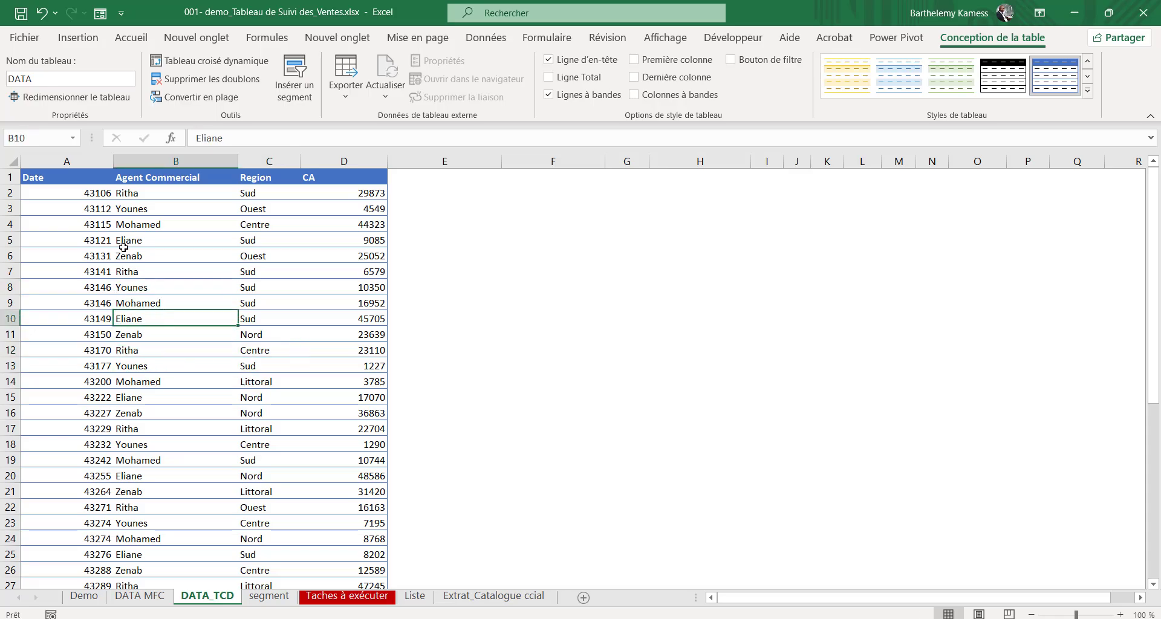
pyautogui.click(78, 37)
pyautogui.click(38, 93)
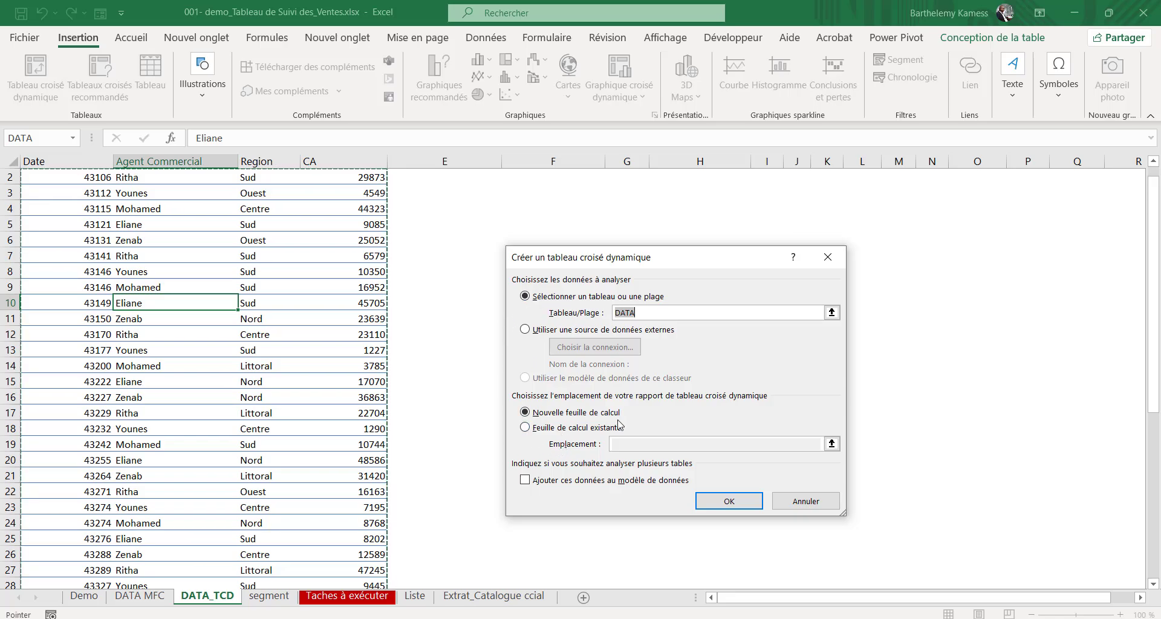
pyautogui.click(724, 503)
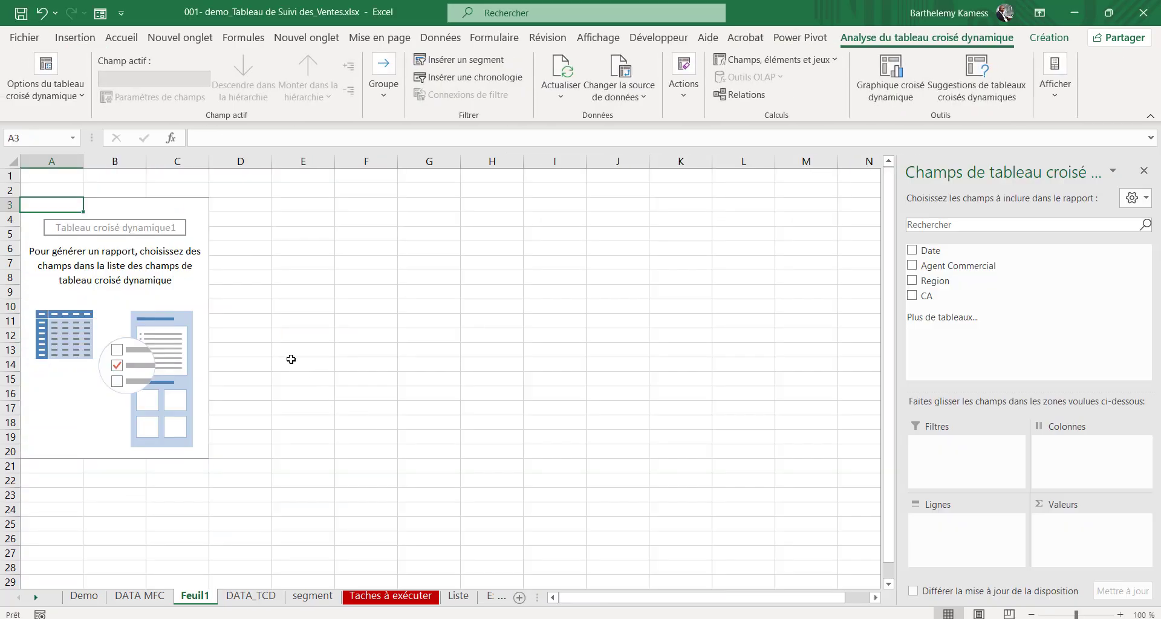
# Step: Check the report task on the Demo sheet, and build the Feuil1 pivot table with Agent Commercial and Region as rows and CA as values
pyautogui.click(101, 596)
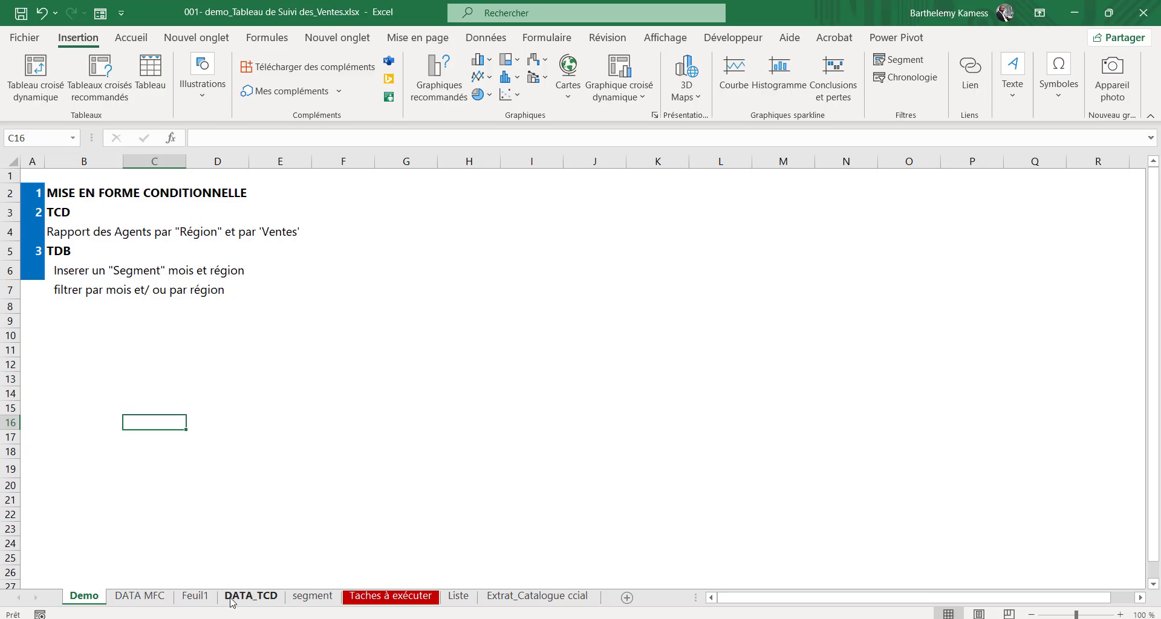
pyautogui.click(195, 596)
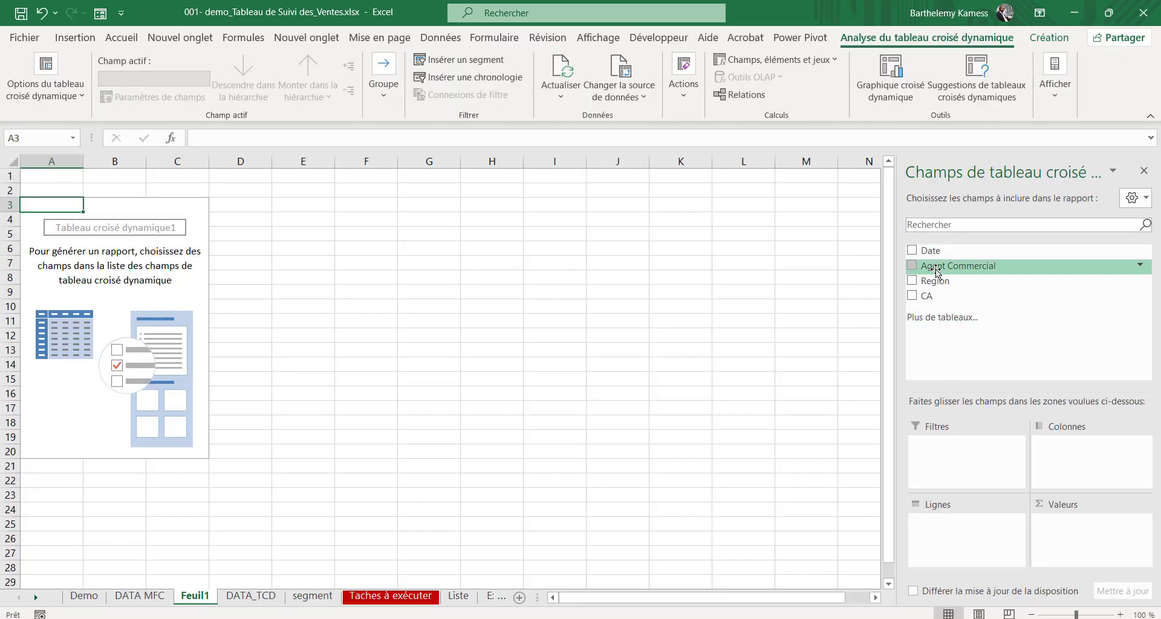
pyautogui.moveTo(937, 267); pyautogui.dragTo(966, 524)
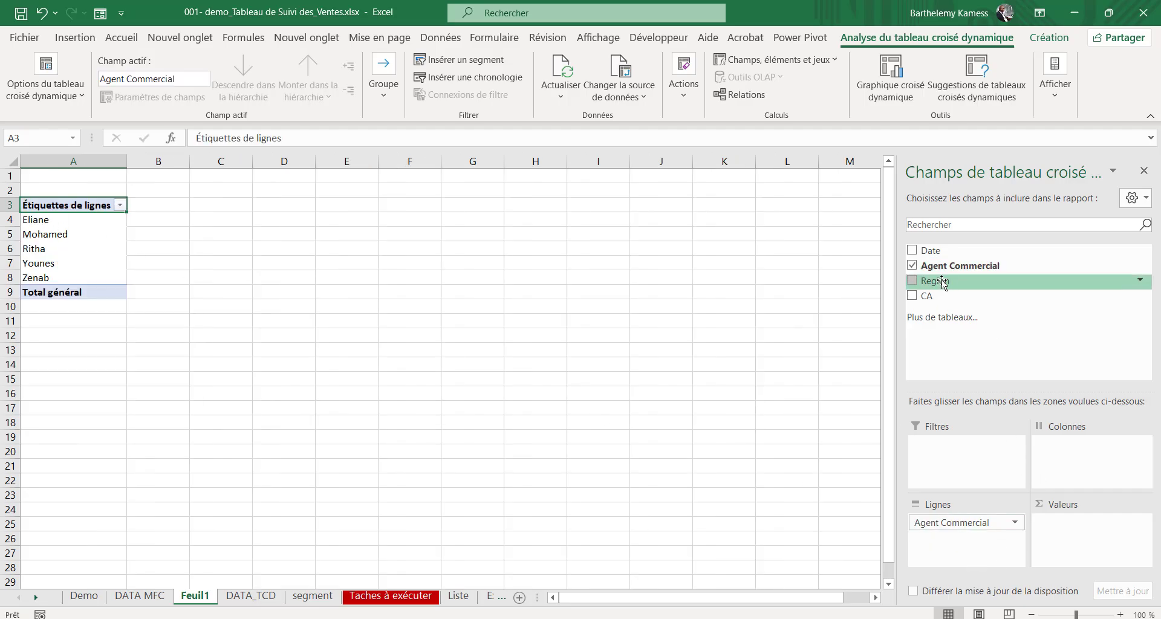
pyautogui.moveTo(942, 280); pyautogui.dragTo(985, 547)
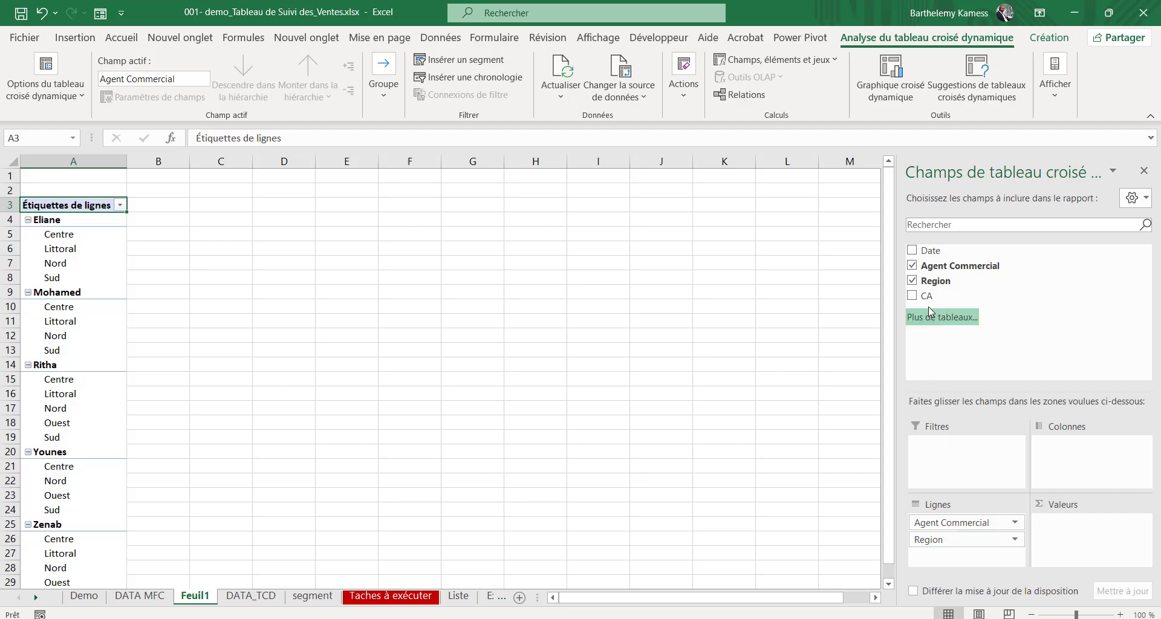
pyautogui.moveTo(927, 296); pyautogui.dragTo(1066, 528)
# Step: Review the CA sums per agent and region in the pivot table down to the grand total row
pyautogui.scroll(-2, 159, 314)
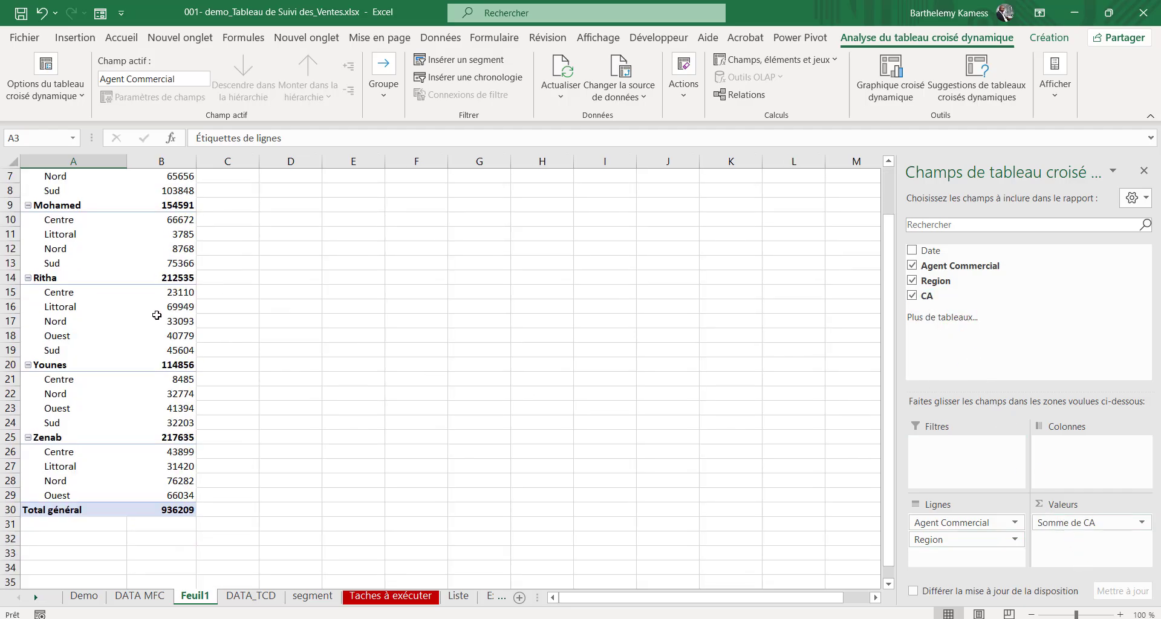
pyautogui.scroll(2, 159, 315)
pyautogui.moveTo(156, 315)
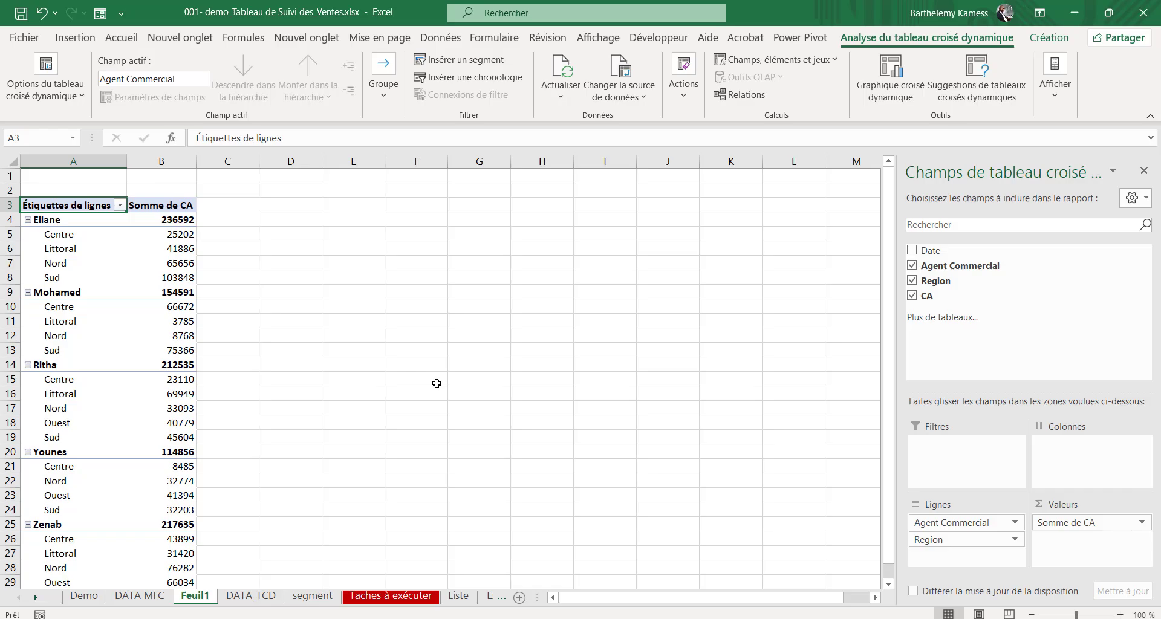
pyautogui.scroll(-5, 436, 384)
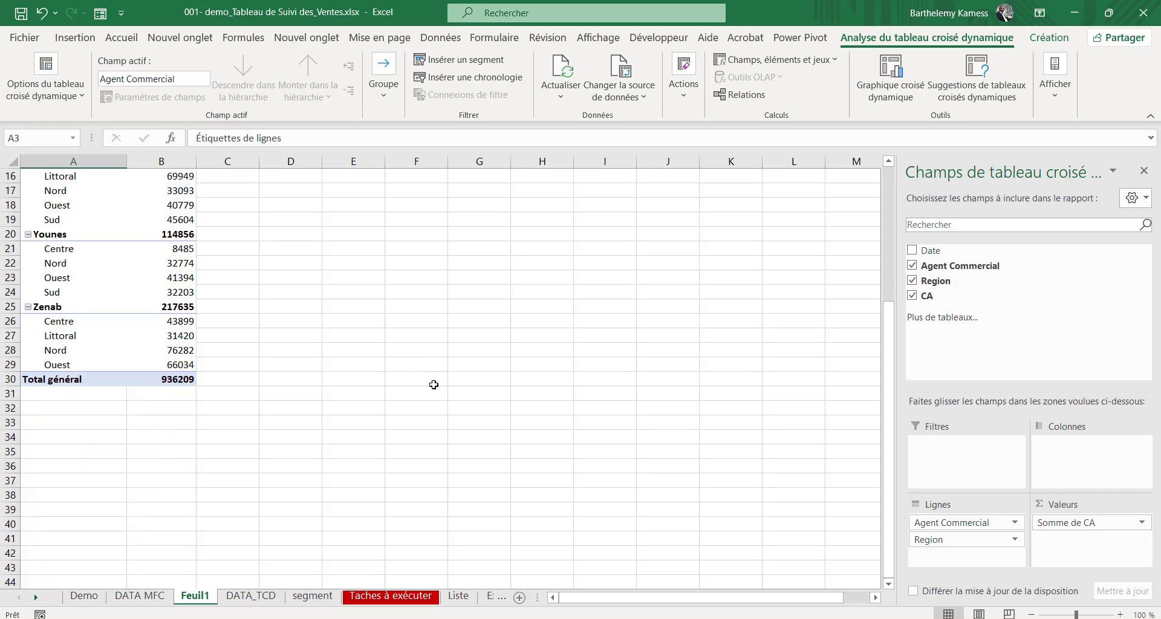
pyautogui.scroll(4, 434, 384)
pyautogui.scroll(-4, 433, 385)
pyautogui.scroll(5, 434, 385)
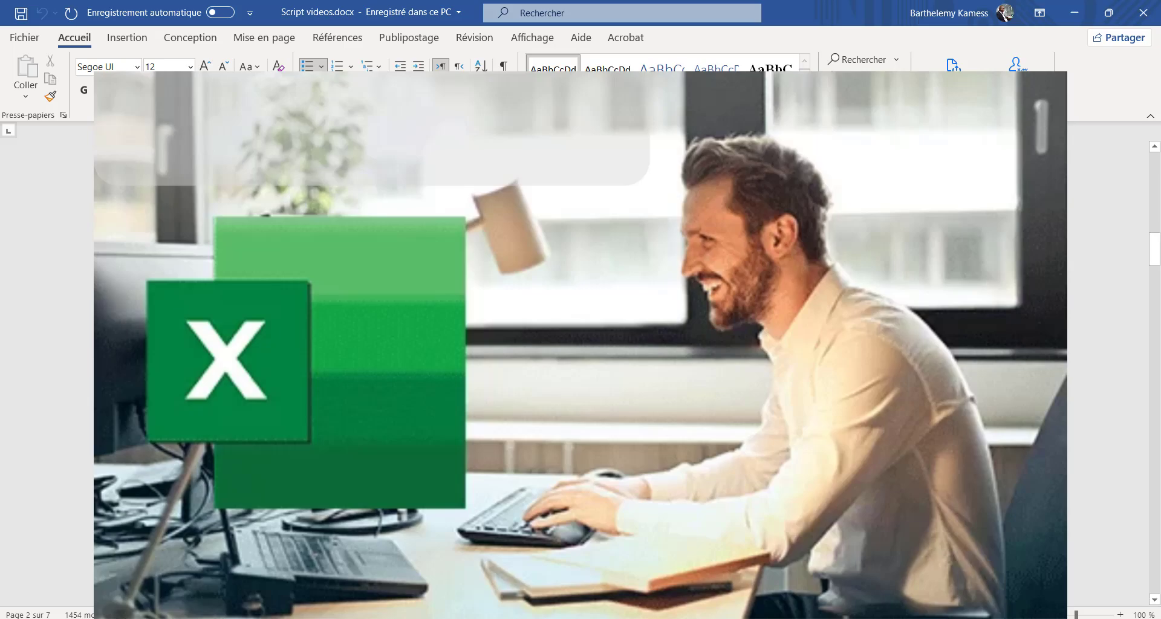
# Step: Explore the finished dashboard on the Tdb sheet of the completed workbook, filtering MOIS by février and by janvier through mars
pyautogui.scroll(-3, 581, 339)
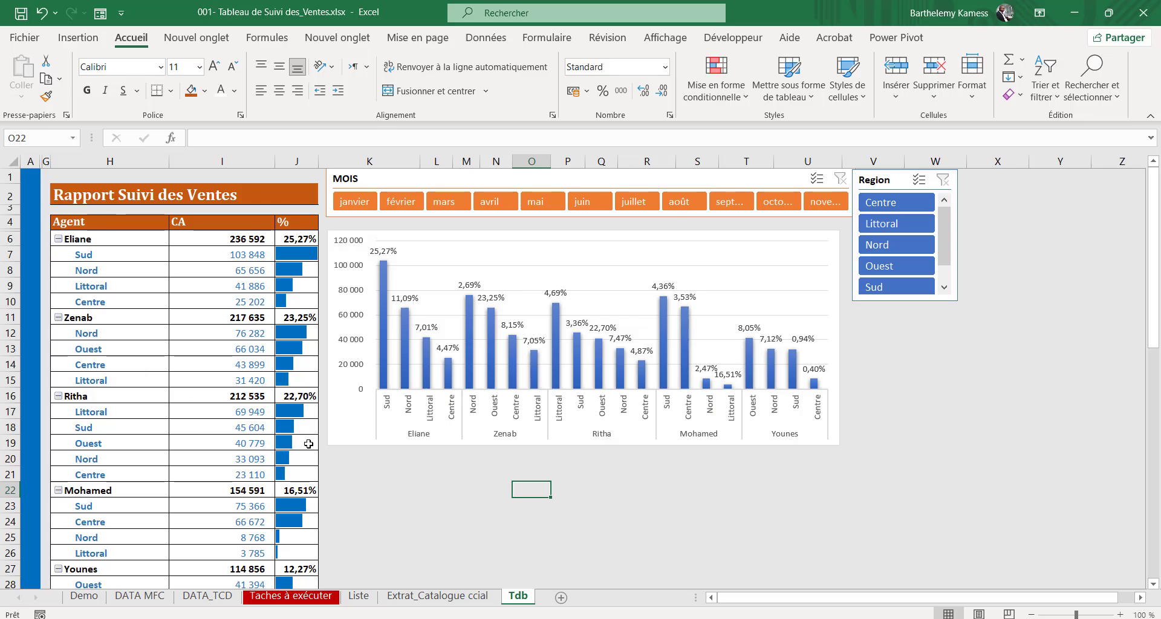
pyautogui.click(1010, 564)
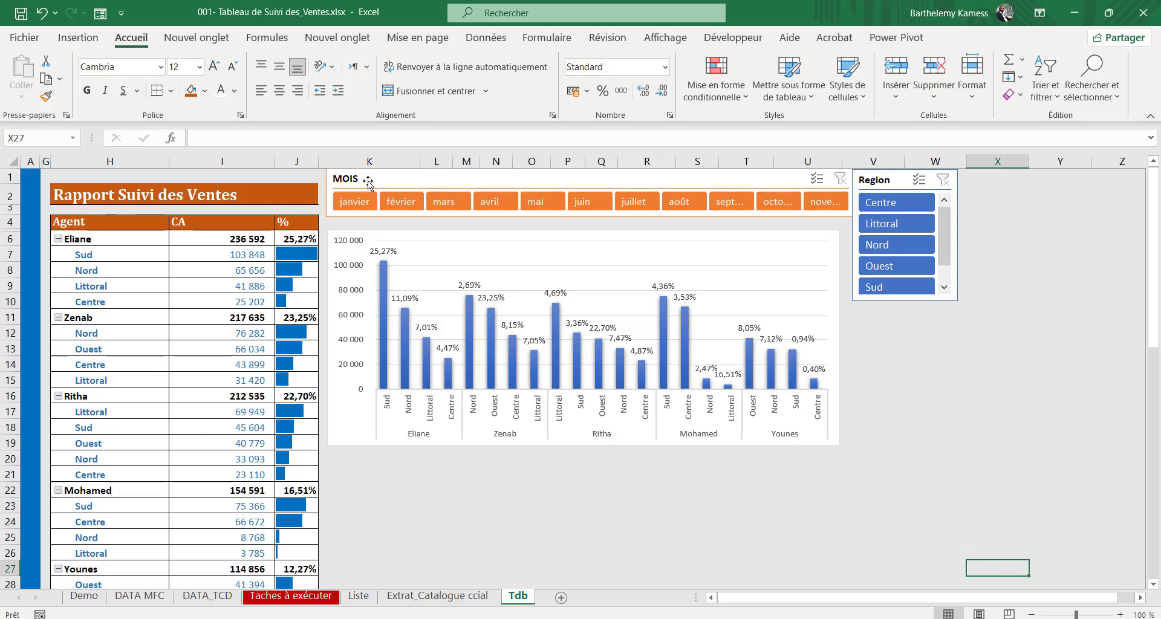
pyautogui.click(396, 204)
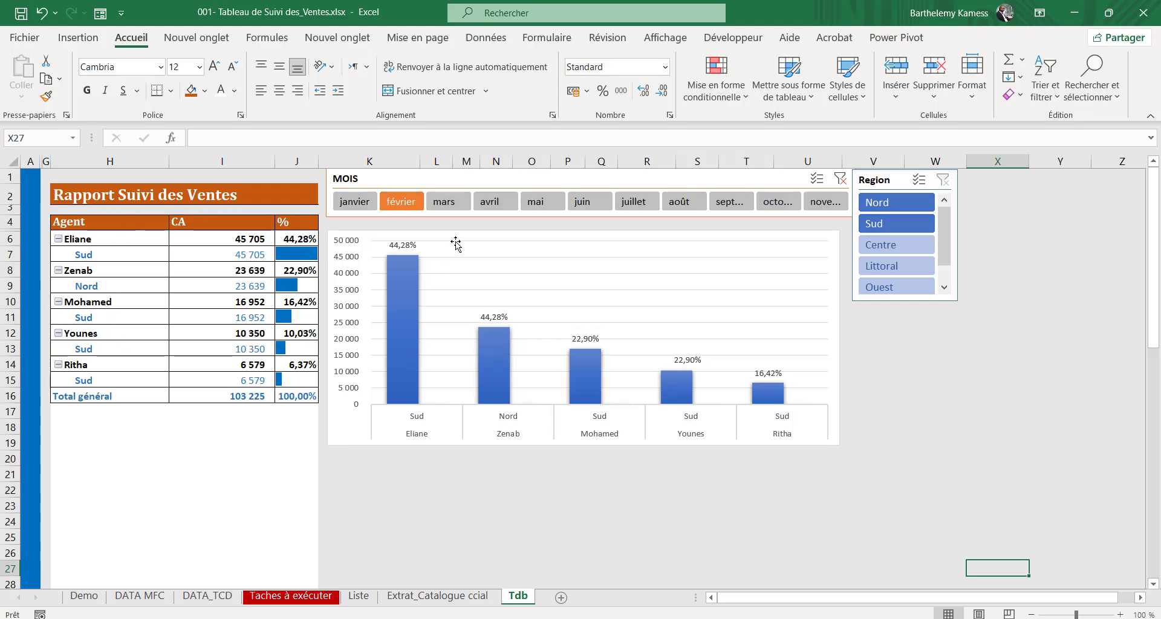
pyautogui.click(114, 254)
pyautogui.click(89, 271)
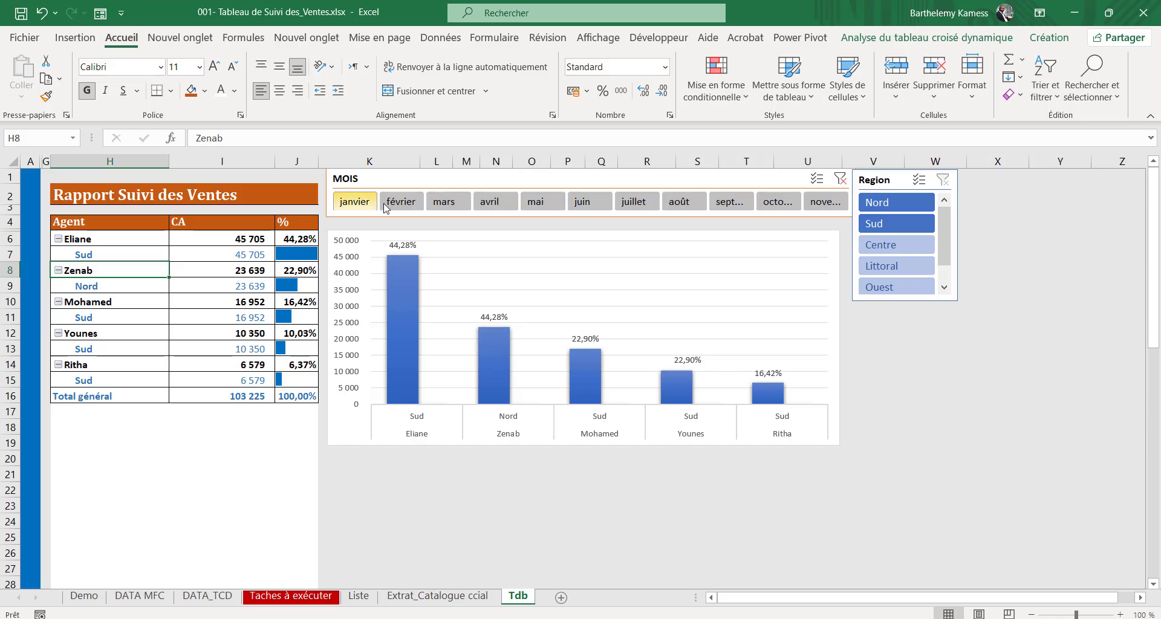
pyautogui.keyDown('ctrl'); pyautogui.click(430, 206); pyautogui.keyUp('ctrl')
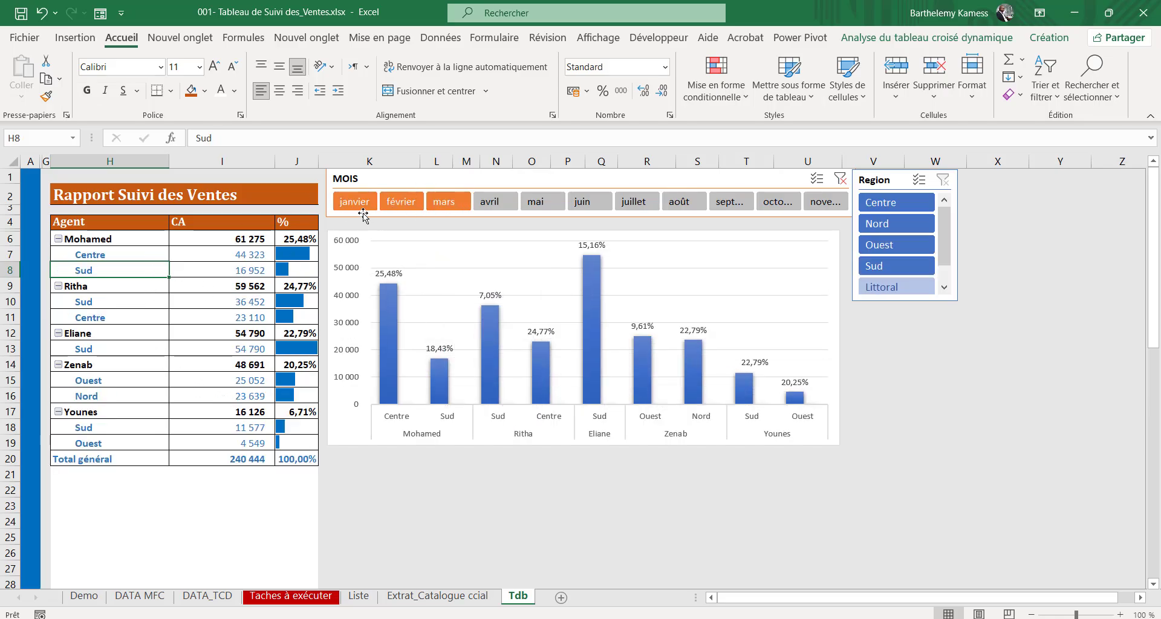
pyautogui.moveTo(361, 212); pyautogui.dragTo(577, 232)
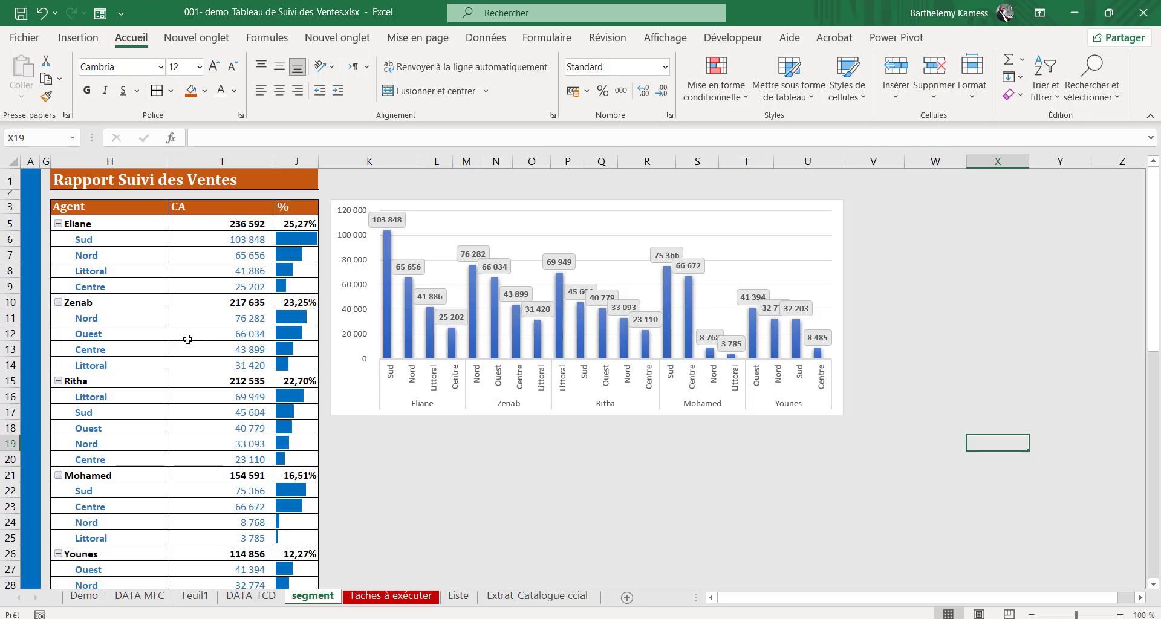
# Step: Insert a MOIS slicer for the Rapport Suivi des Ventes pivot table on the segment sheet of the demo workbook
pyautogui.click(196, 286)
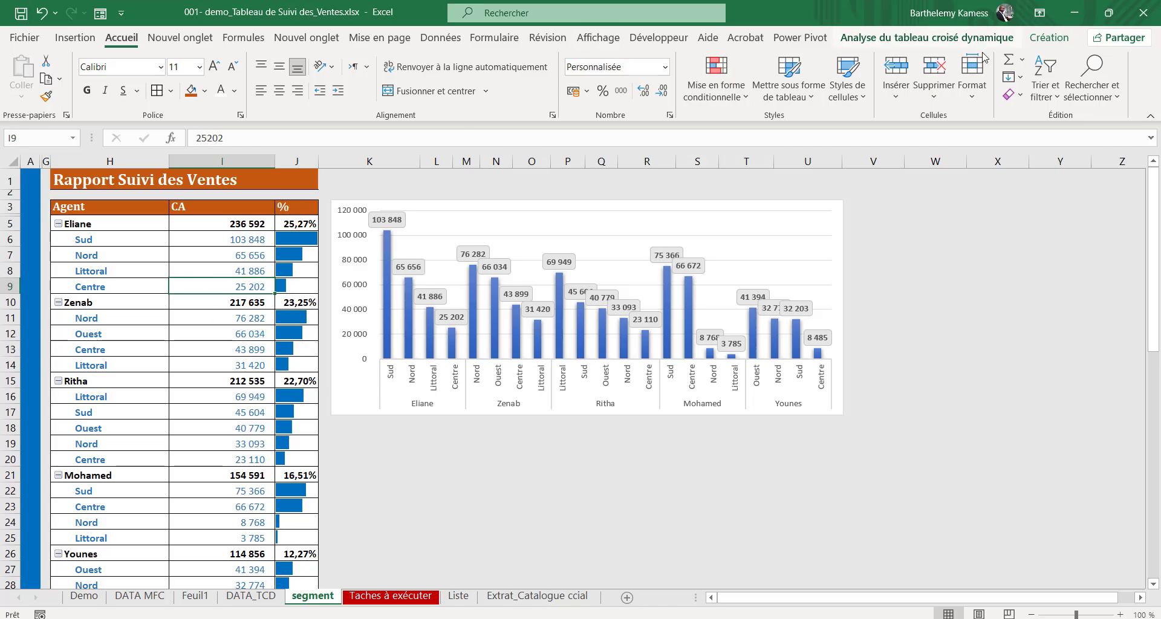
pyautogui.click(896, 39)
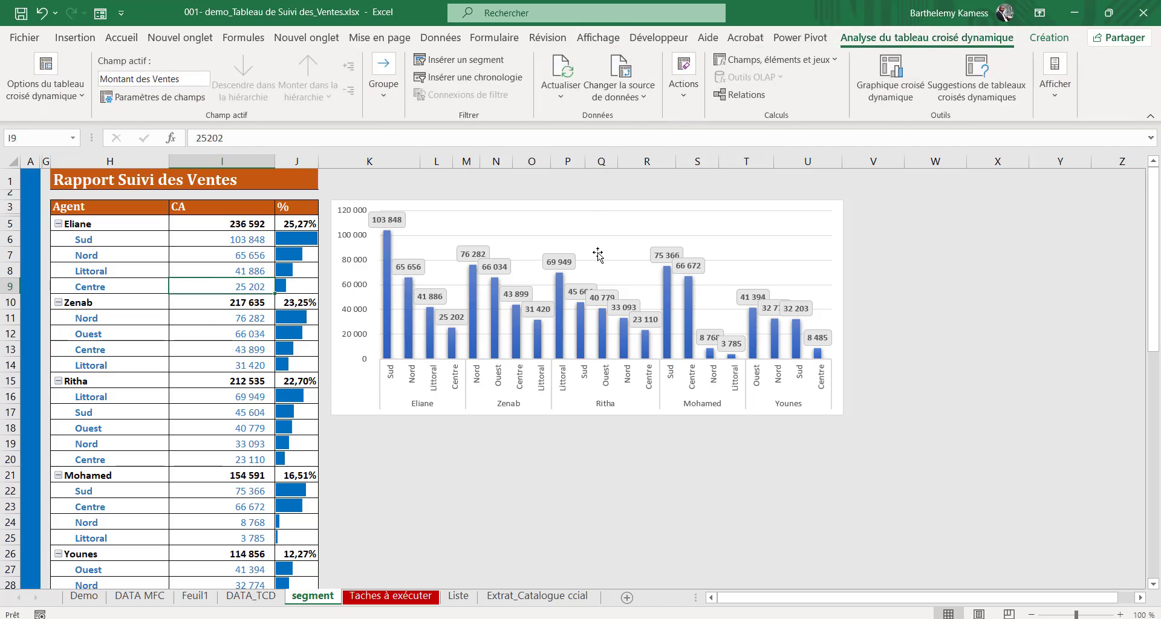
pyautogui.click(466, 61)
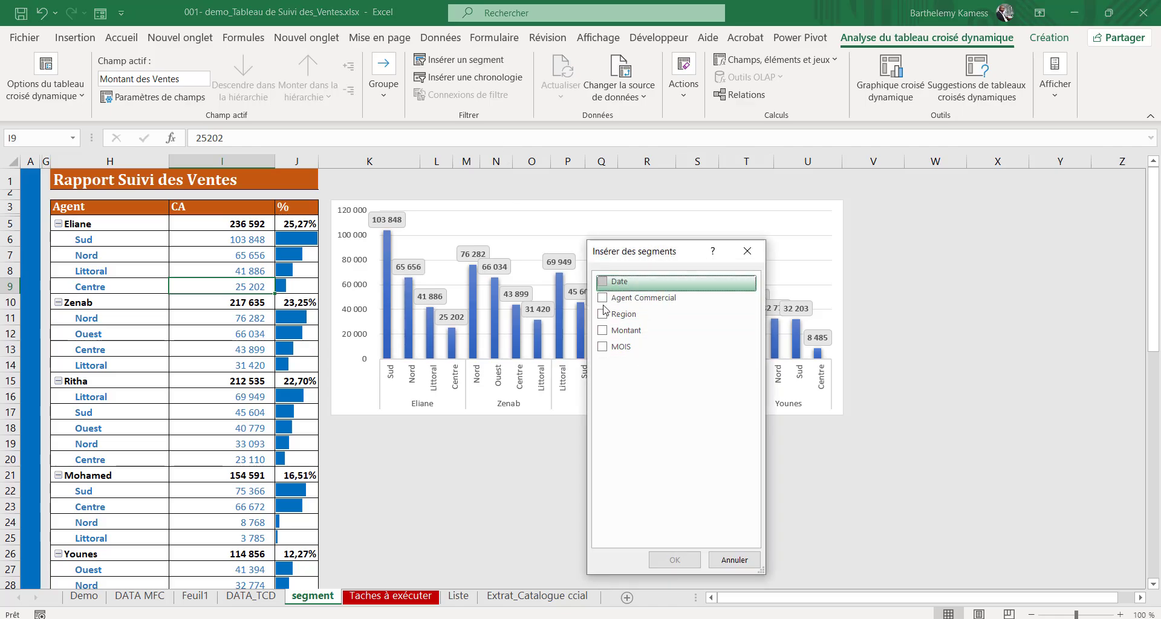
pyautogui.click(618, 348)
pyautogui.click(674, 560)
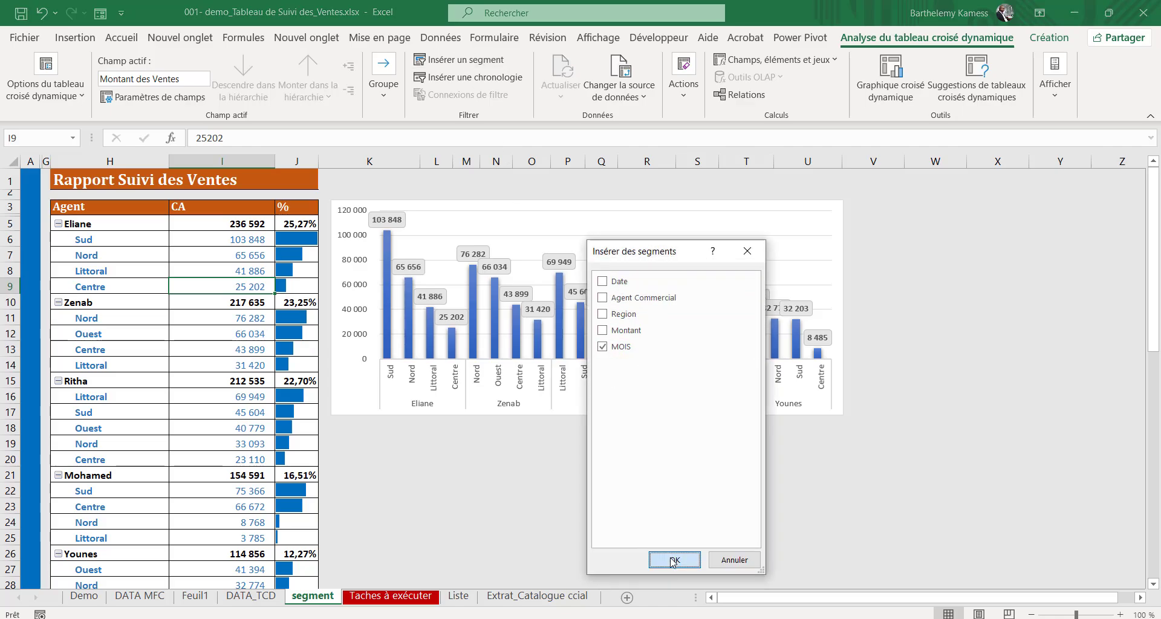
# Step: Arrange the MOIS slicer's buttons in 12 columns and resize it to about 21.27 cm wide and 1.99 cm high
pyautogui.moveTo(587, 287); pyautogui.dragTo(506, 166)
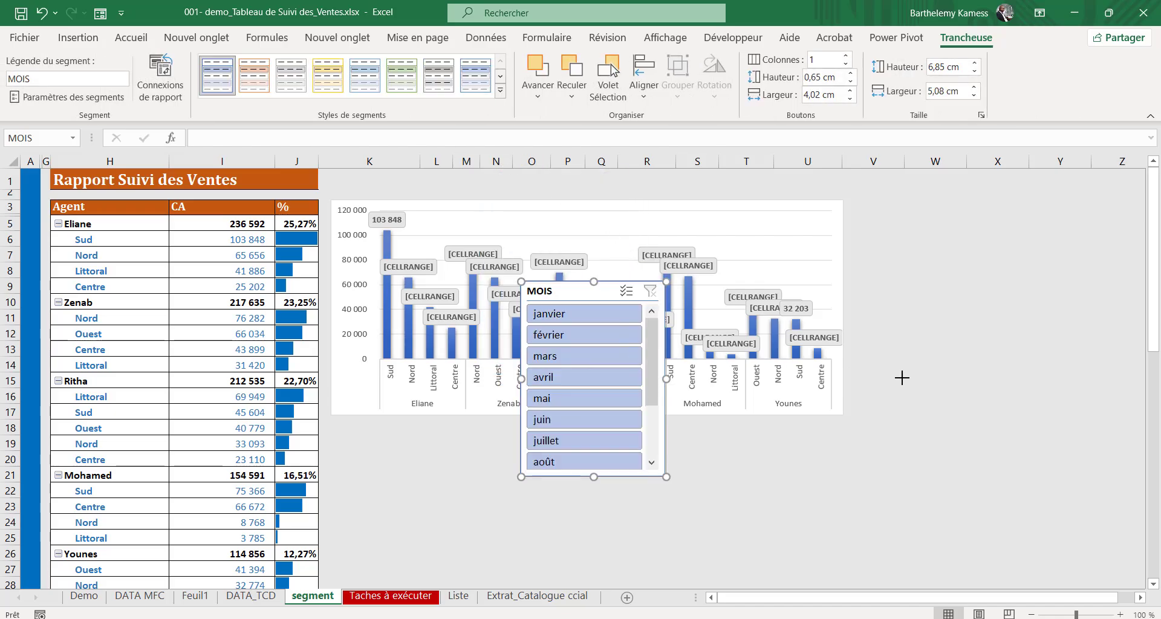
pyautogui.moveTo(902, 378); pyautogui.dragTo(1128, 361)
pyautogui.moveTo(825, 477); pyautogui.dragTo(825, 466)
pyautogui.moveTo(821, 282); pyautogui.dragTo(821, 259)
pyautogui.click(824, 60)
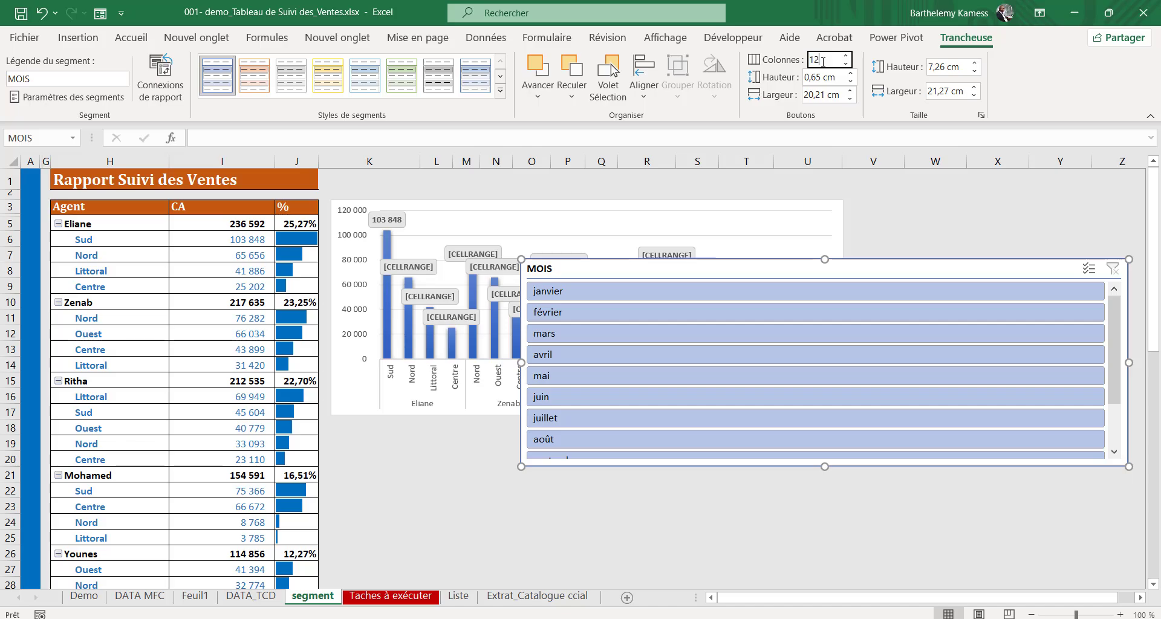
pyautogui.press('Return')
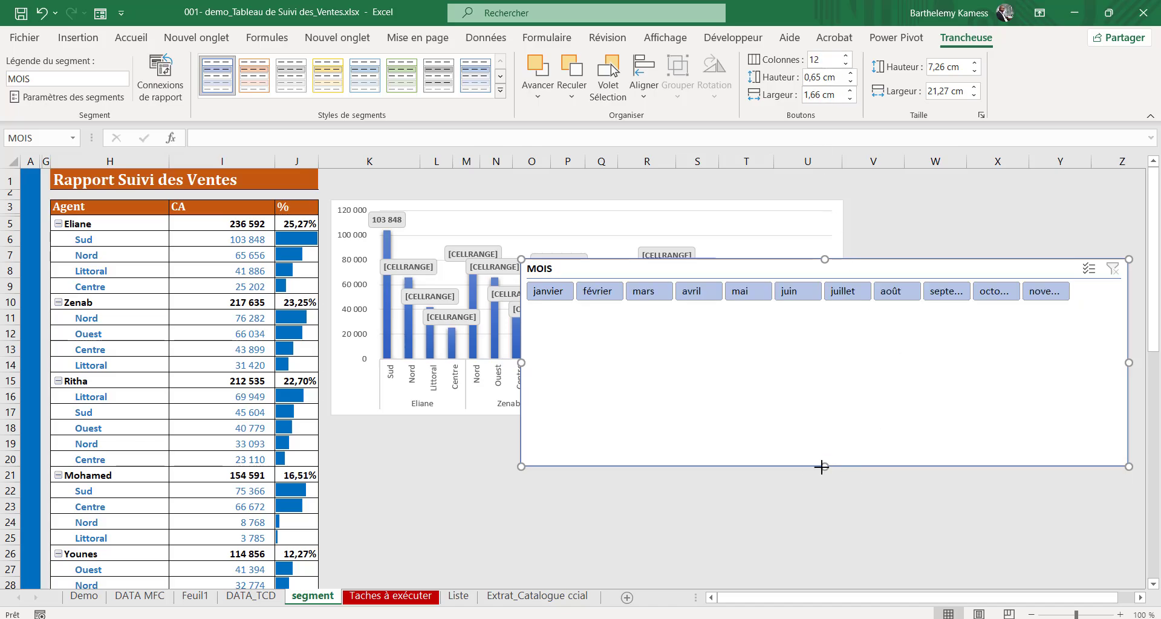
pyautogui.moveTo(821, 466); pyautogui.dragTo(822, 317)
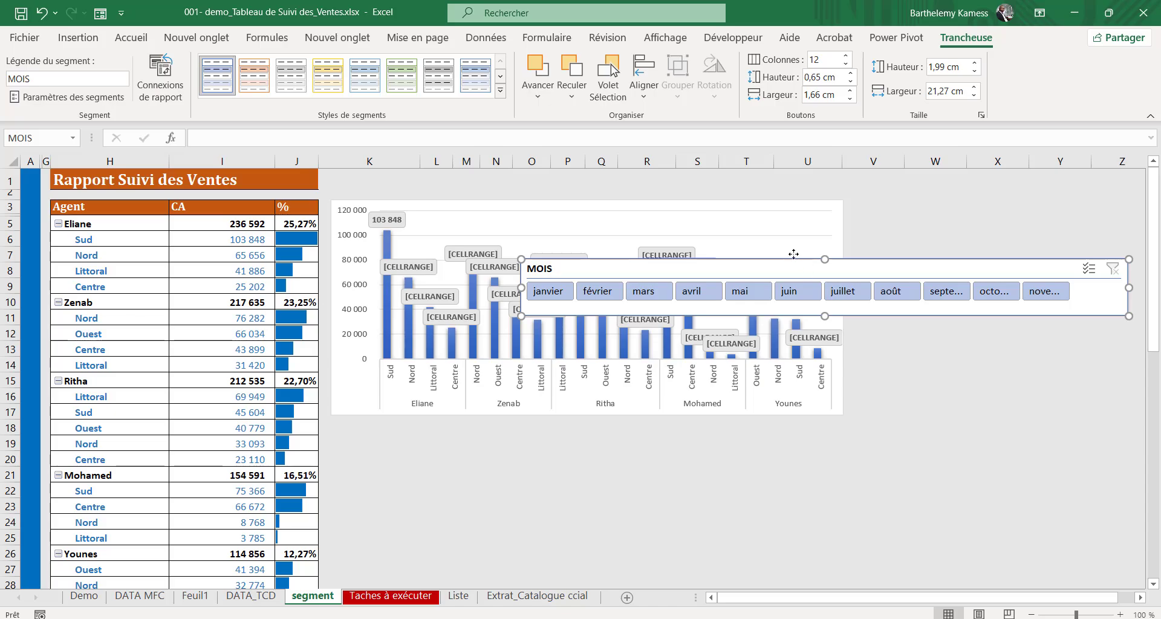
# Step: Hide the MOIS slicer's header and its items without data
pyautogui.moveTo(793, 255); pyautogui.dragTo(557, 162)
pyautogui.moveTo(872, 264); pyautogui.dragTo(670, 167)
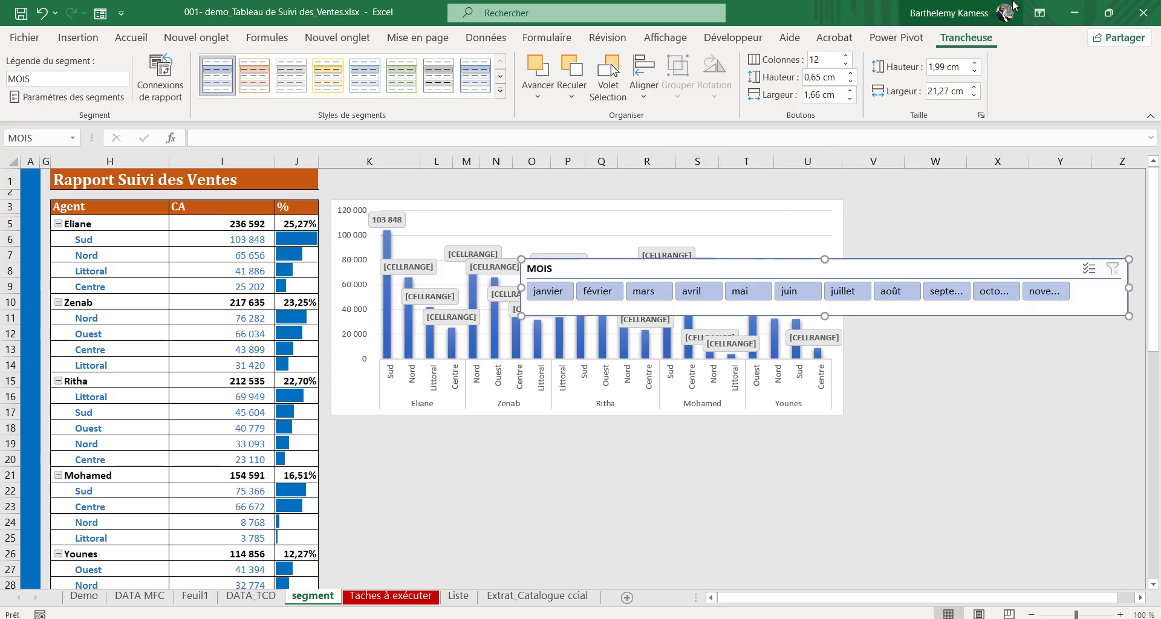
pyautogui.click(67, 96)
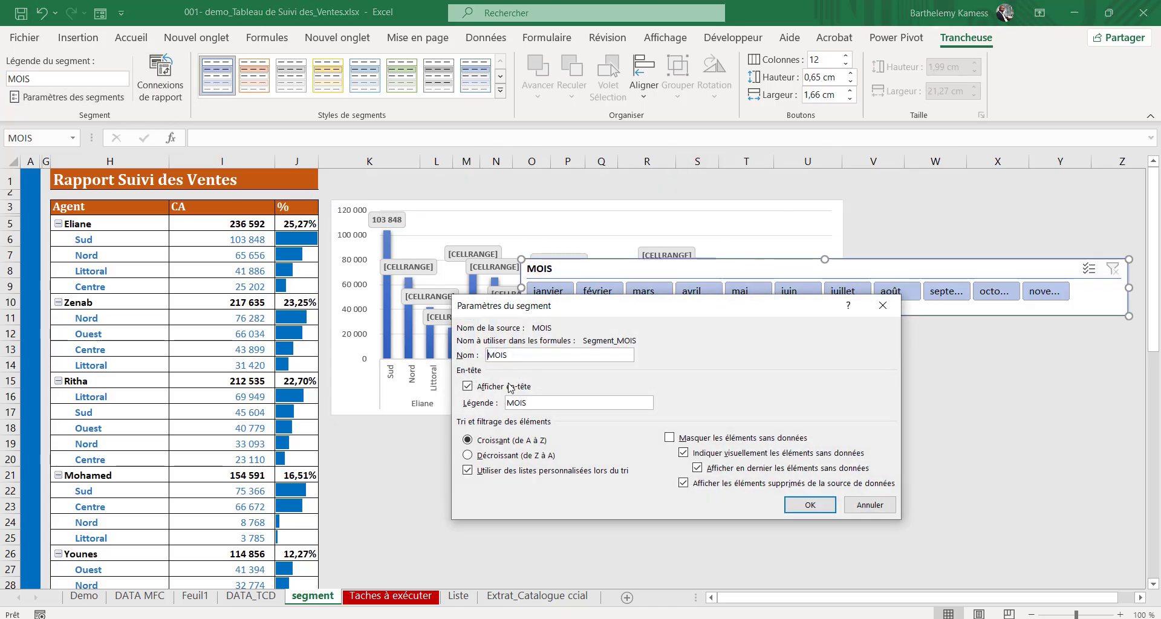
pyautogui.click(468, 387)
pyautogui.click(671, 438)
pyautogui.click(811, 505)
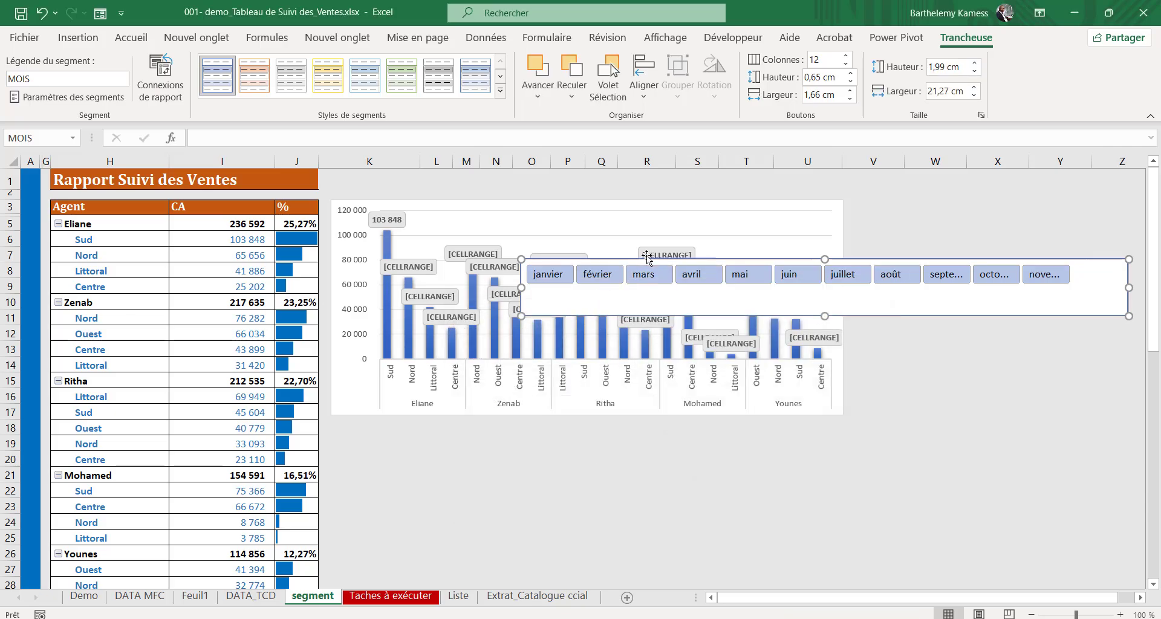
# Step: Move the MOIS slicer directly above the chart, reduce its height to about 1 cm, and adjust its width
pyautogui.click(580, 251)
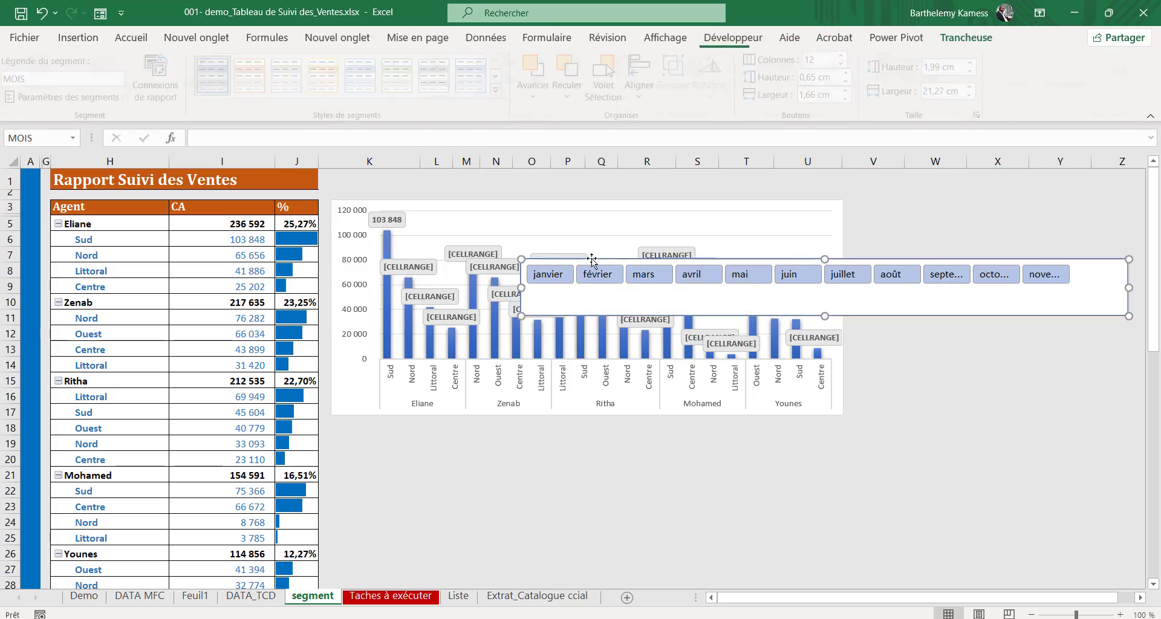
pyautogui.moveTo(549, 251); pyautogui.dragTo(392, 170)
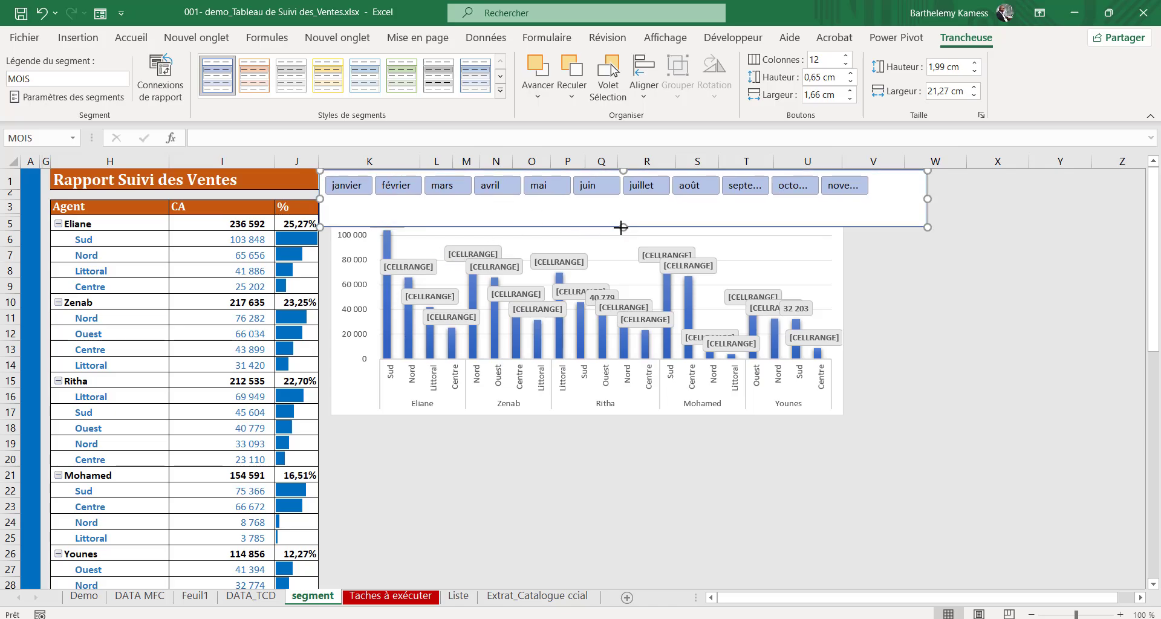
pyautogui.moveTo(621, 227); pyautogui.dragTo(622, 198)
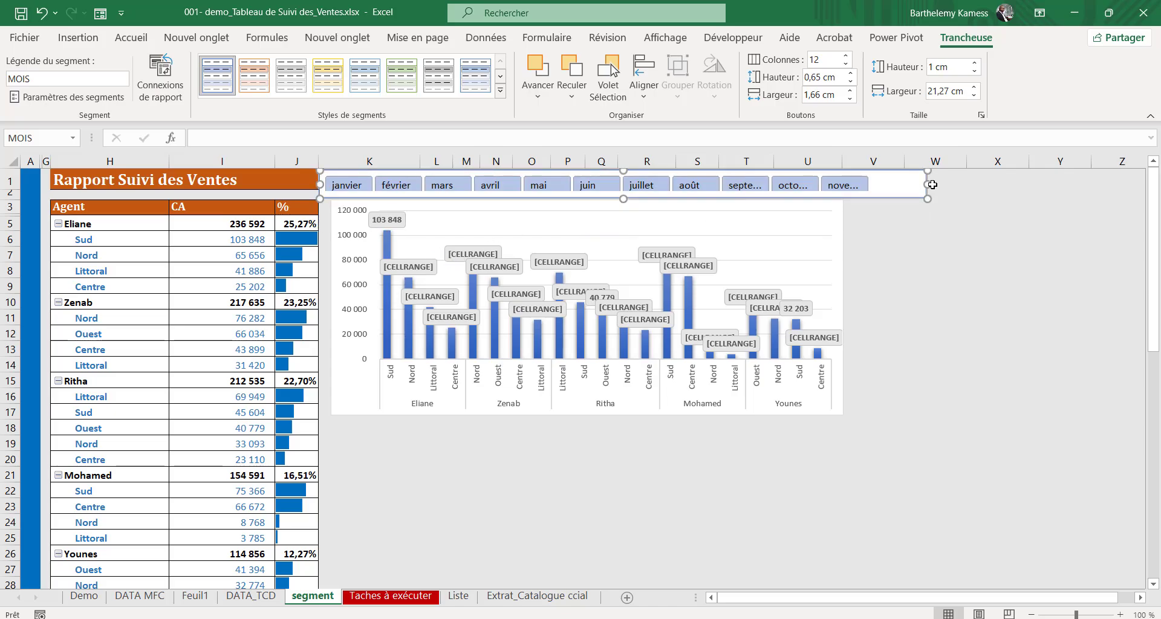
pyautogui.moveTo(933, 185)
pyautogui.mouseDown()
pyautogui.moveTo(855, 181)
pyautogui.moveTo(950, 193)
pyautogui.moveTo(923, 185)
pyautogui.mouseUp()
# Step: Insert a Region slicer and place it beside the chart on the segment sheet
pyautogui.click(979, 248)
pyautogui.click(918, 181)
pyautogui.click(905, 259)
pyautogui.click(871, 185)
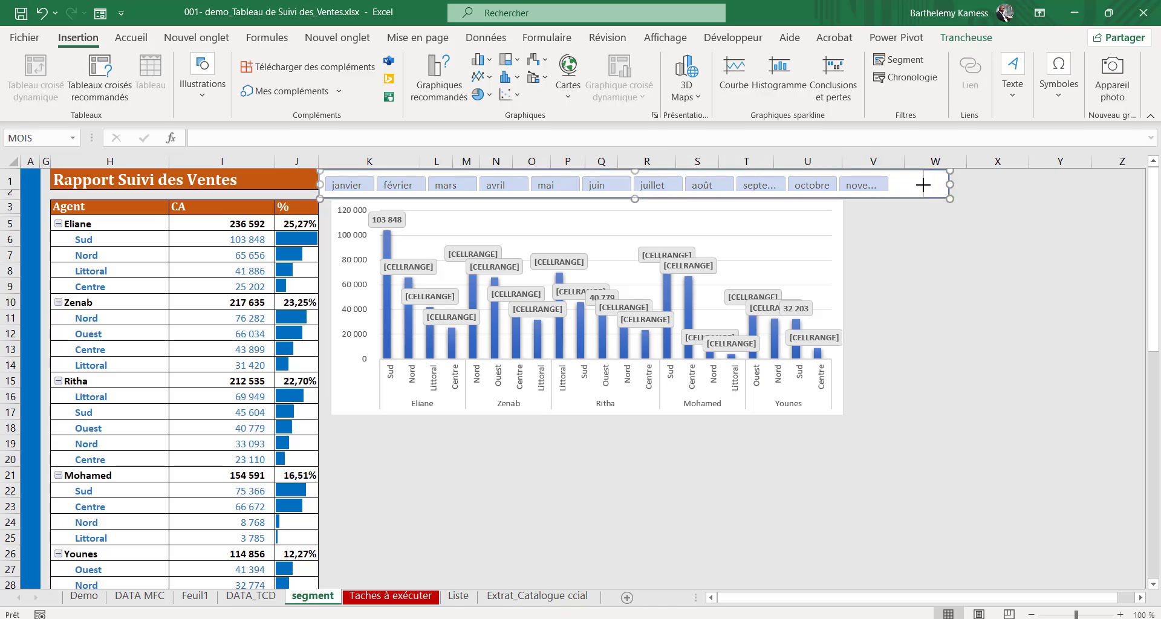
pyautogui.click(919, 254)
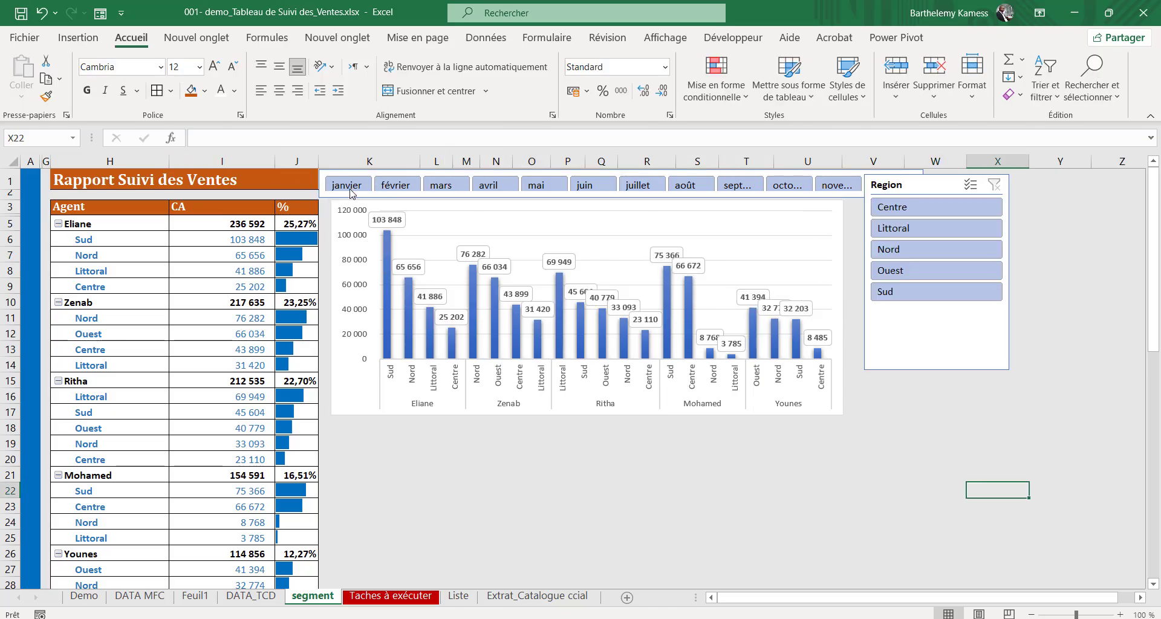
# Step: Test the MOIS slicer by filtering the report on janvier, février, and janvier through mars
pyautogui.click(350, 188)
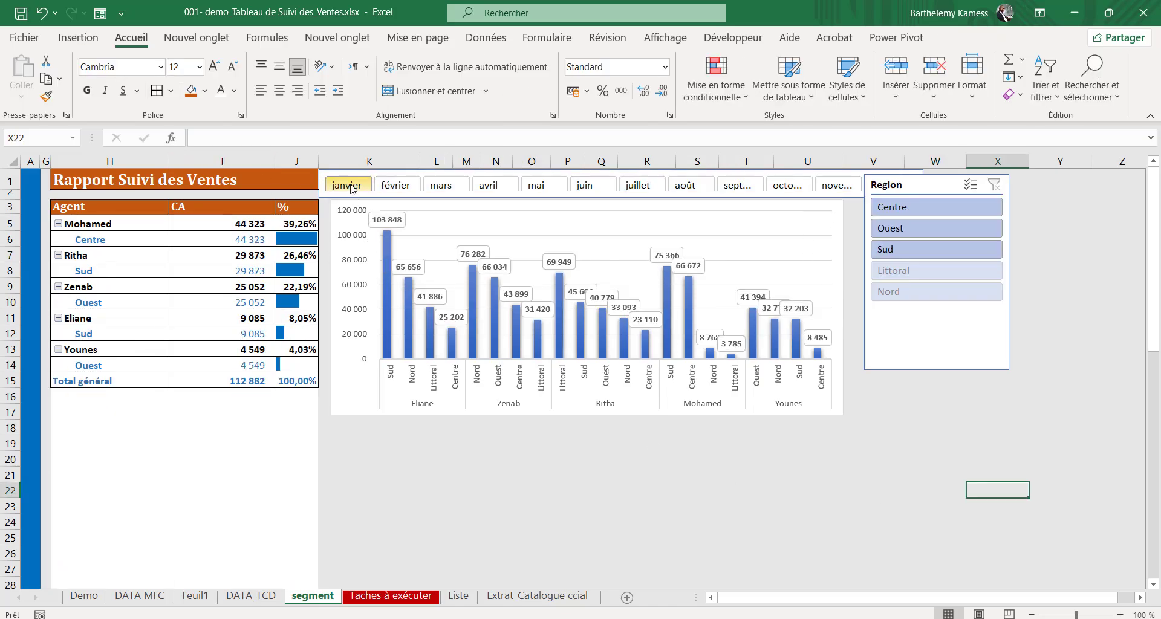
pyautogui.click(398, 187)
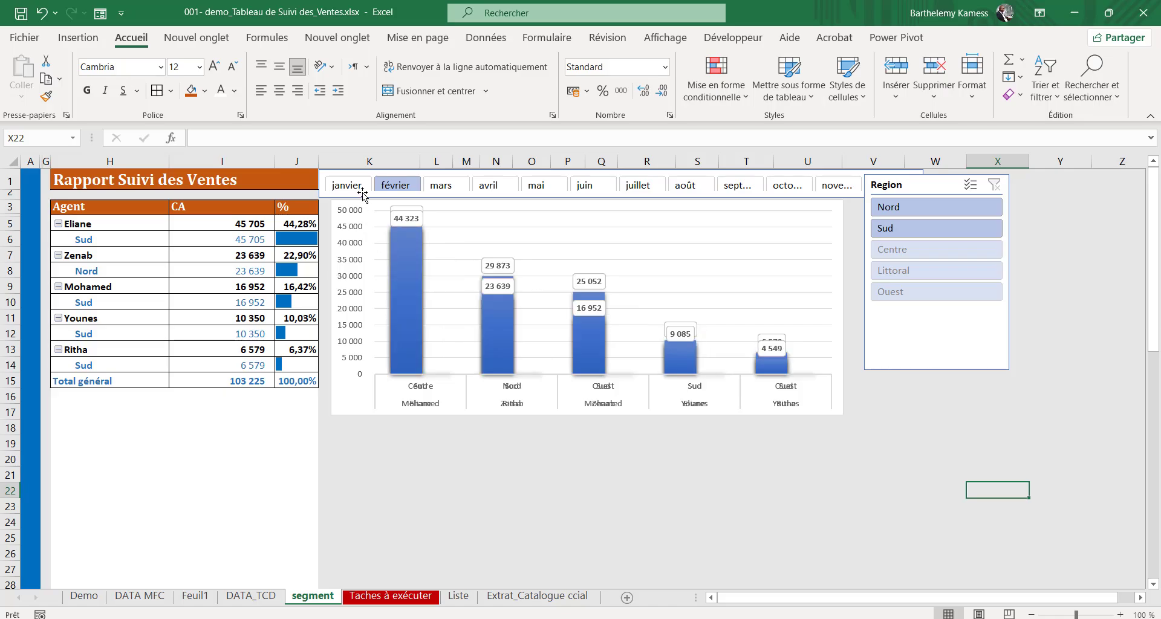
pyautogui.moveTo(360, 189); pyautogui.dragTo(454, 194)
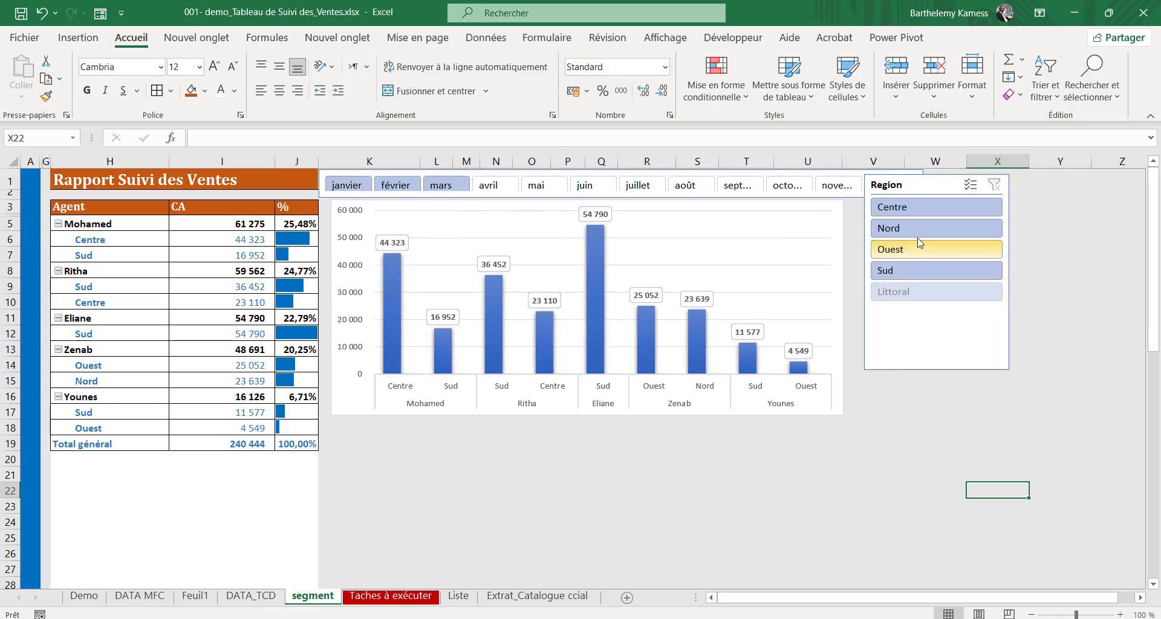
# Step: Test the Region slicer with Nord, Centre across all listed months, and Littoral, and clear the Region filter
pyautogui.click(920, 233)
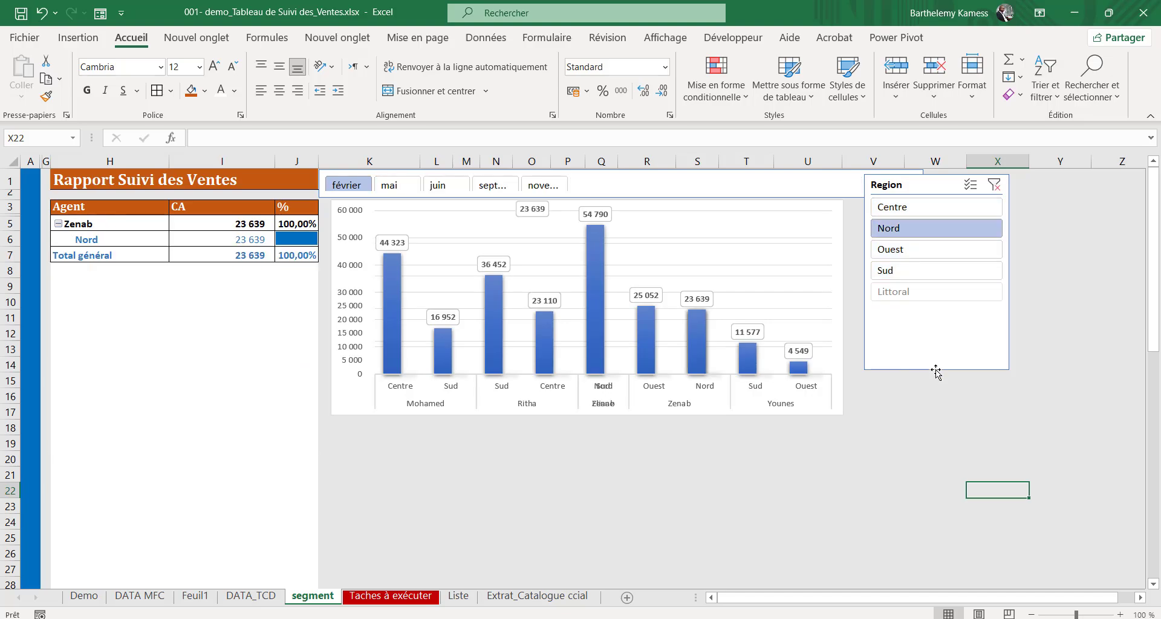
pyautogui.click(918, 208)
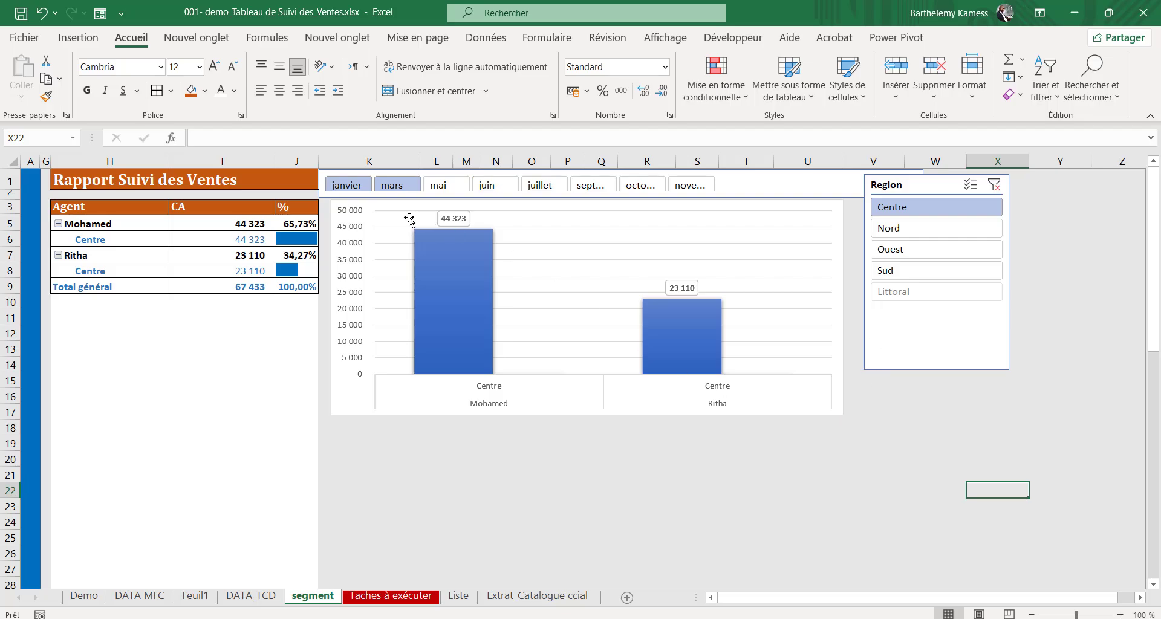
pyautogui.moveTo(347, 185); pyautogui.dragTo(690, 185)
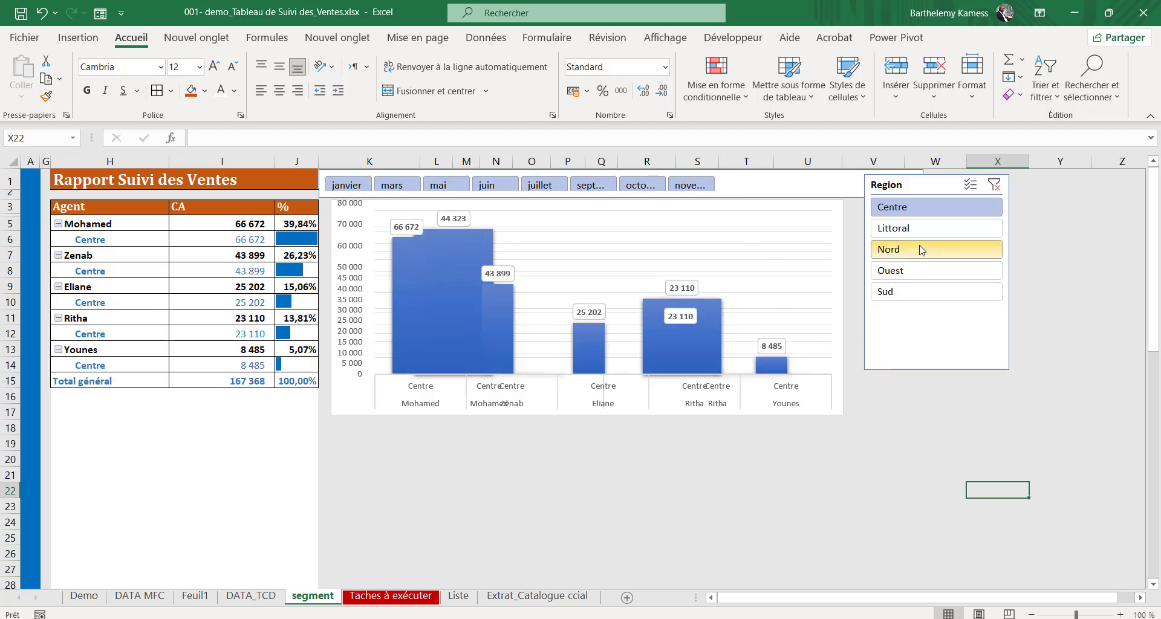
pyautogui.click(979, 229)
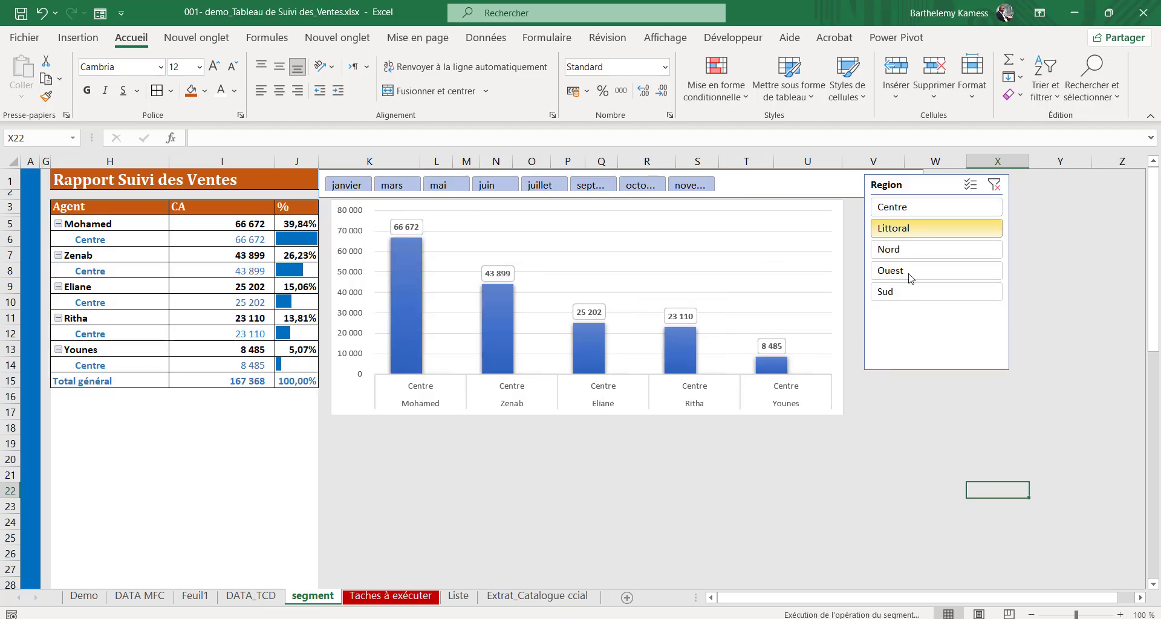
pyautogui.click(996, 189)
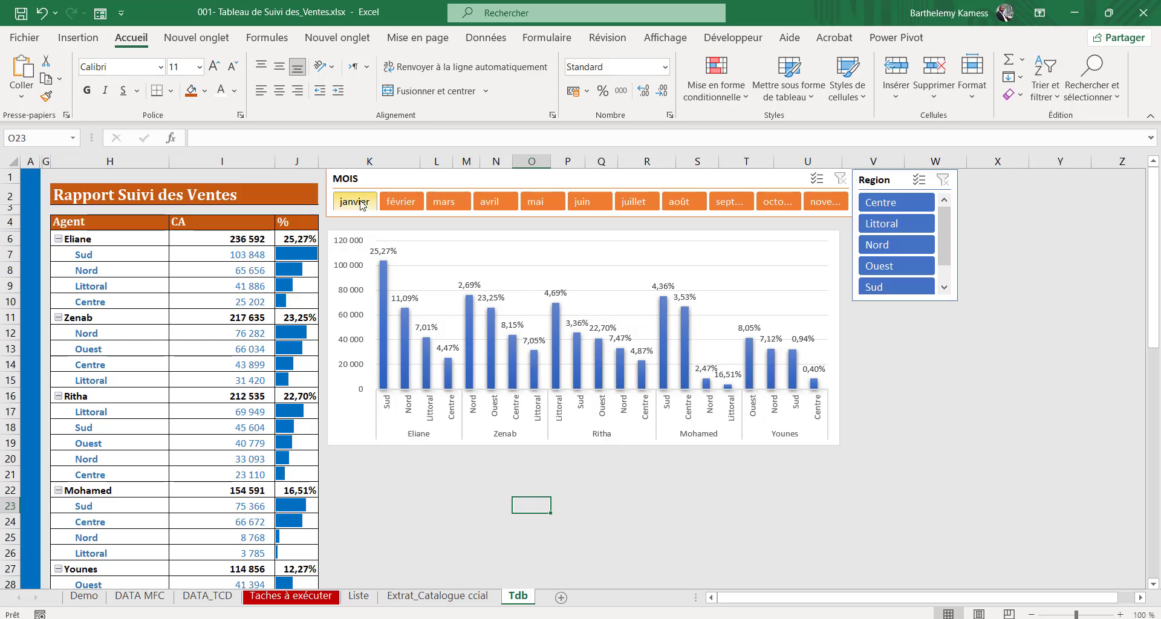
# Step: On the completed workbook's Tdb dashboard, filter MOIS by février, mars, avril through juin, and juillet
pyautogui.click(399, 203)
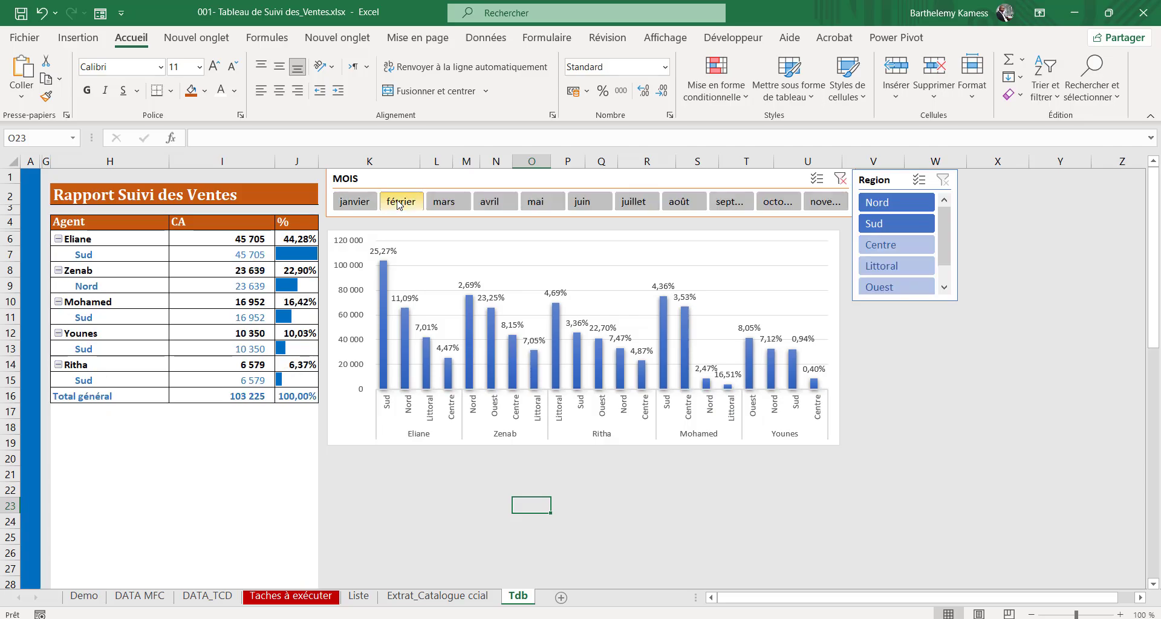
pyautogui.click(447, 202)
pyautogui.moveTo(507, 207); pyautogui.dragTo(586, 206)
pyautogui.click(633, 204)
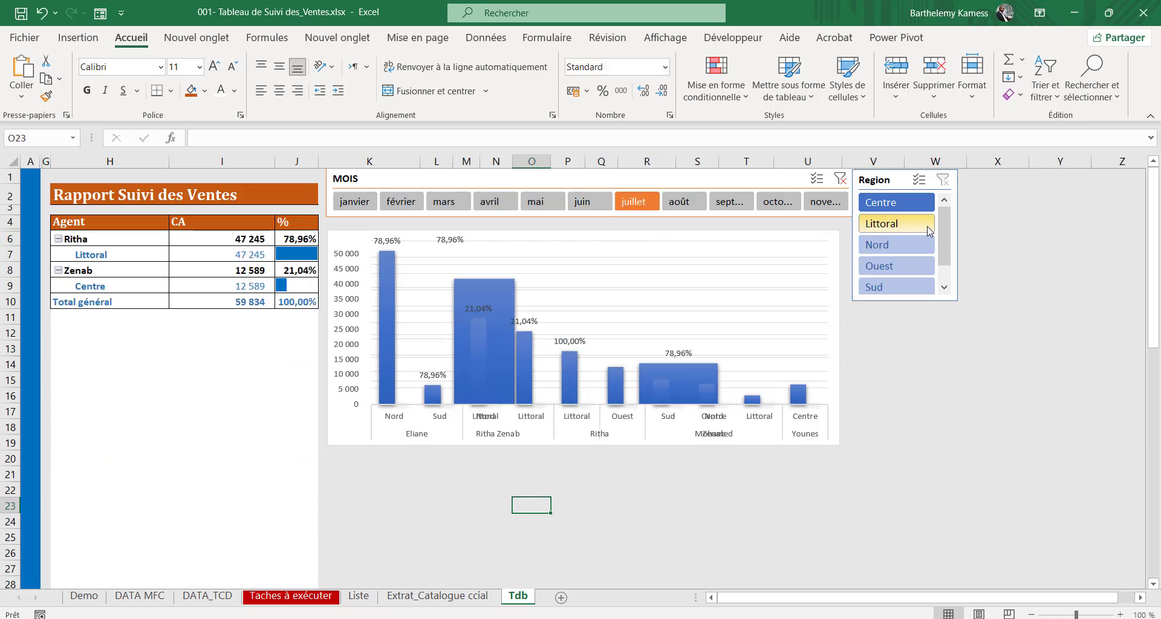
# Step: Try Littoral and Sud in the Tdb Region slicer, and filter by Littoral and Nord for mai through août
pyautogui.click(897, 223)
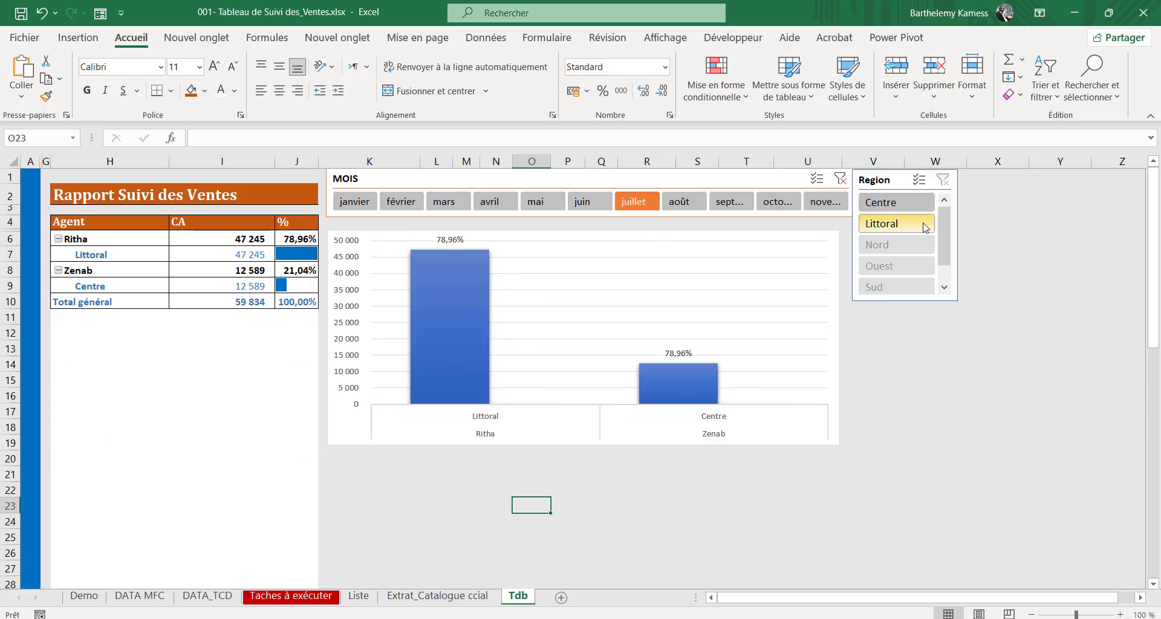
pyautogui.click(904, 289)
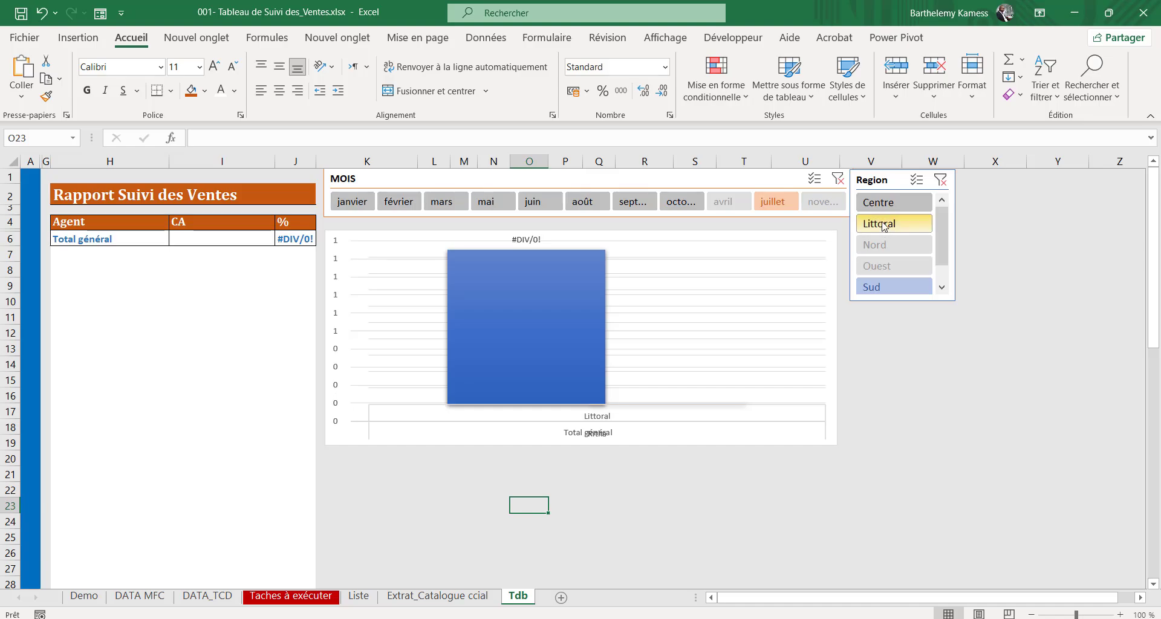
pyautogui.click(887, 246)
pyautogui.hotkey('ctrl', 'z')
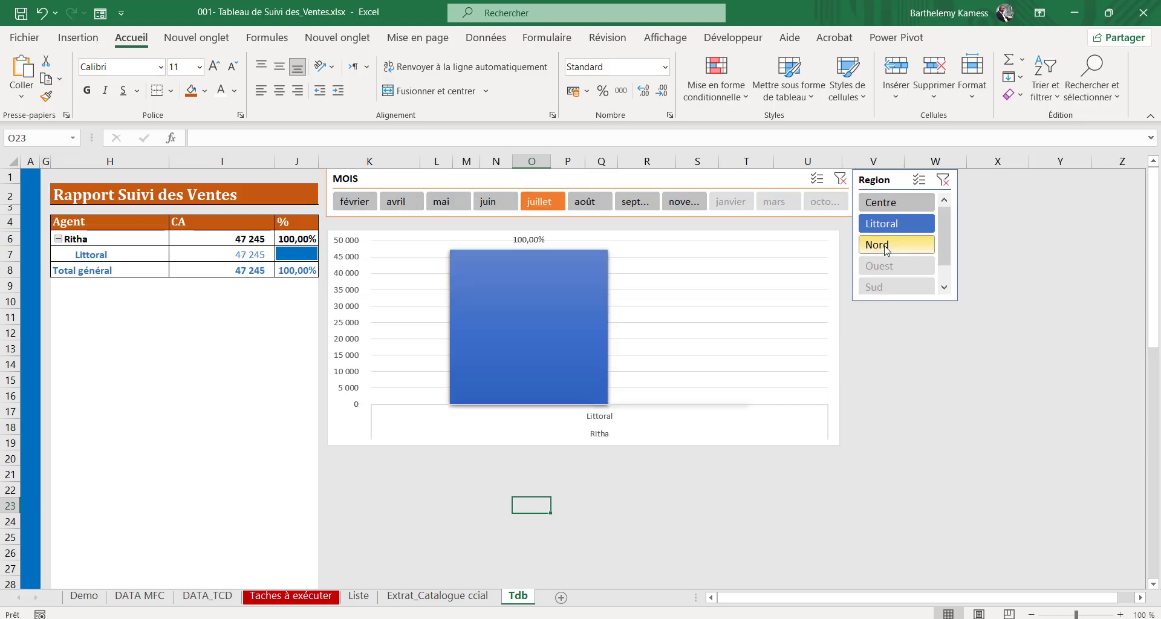
pyautogui.moveTo(447, 201); pyautogui.dragTo(590, 202)
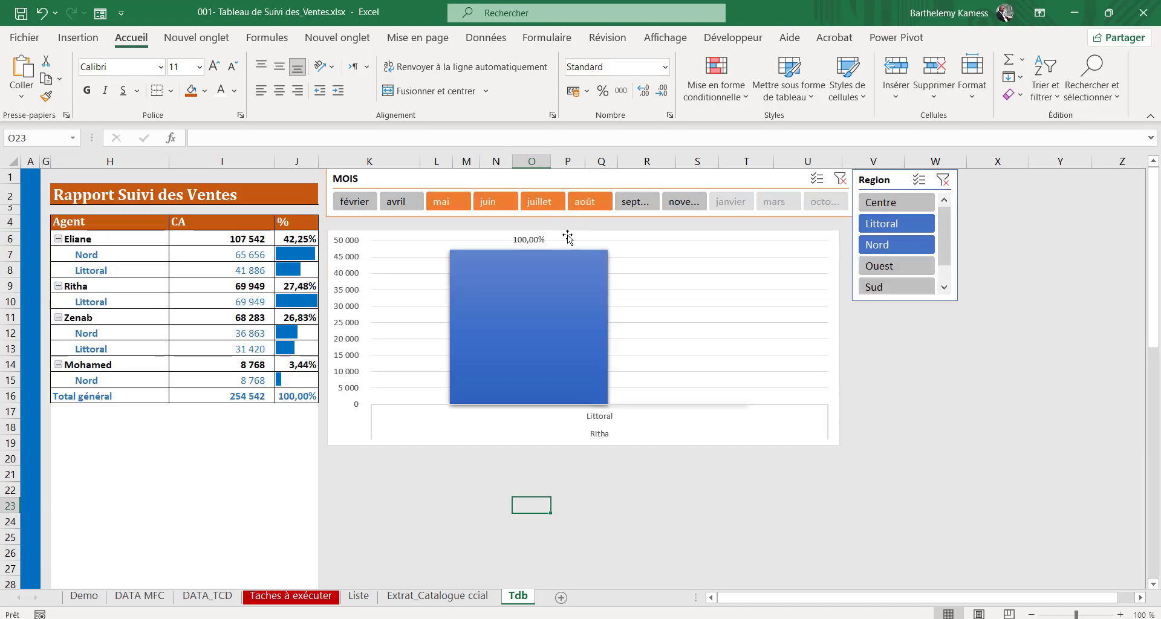
# Step: Clear the Region and MOIS filters on the Tdb dashboard
pyautogui.click(943, 180)
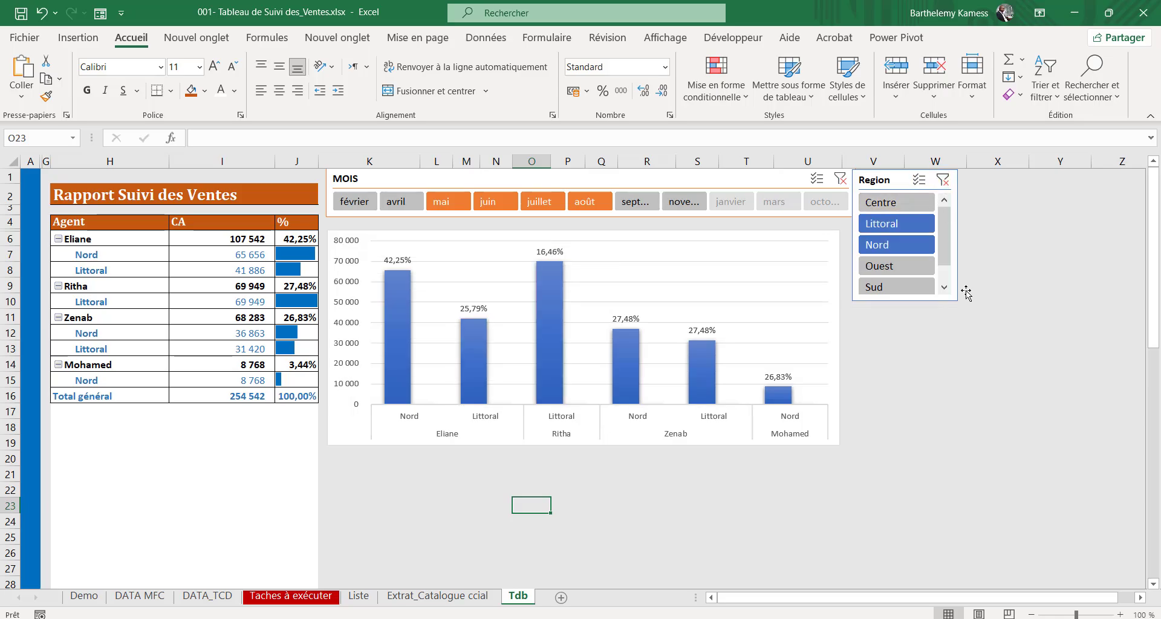
pyautogui.click(840, 179)
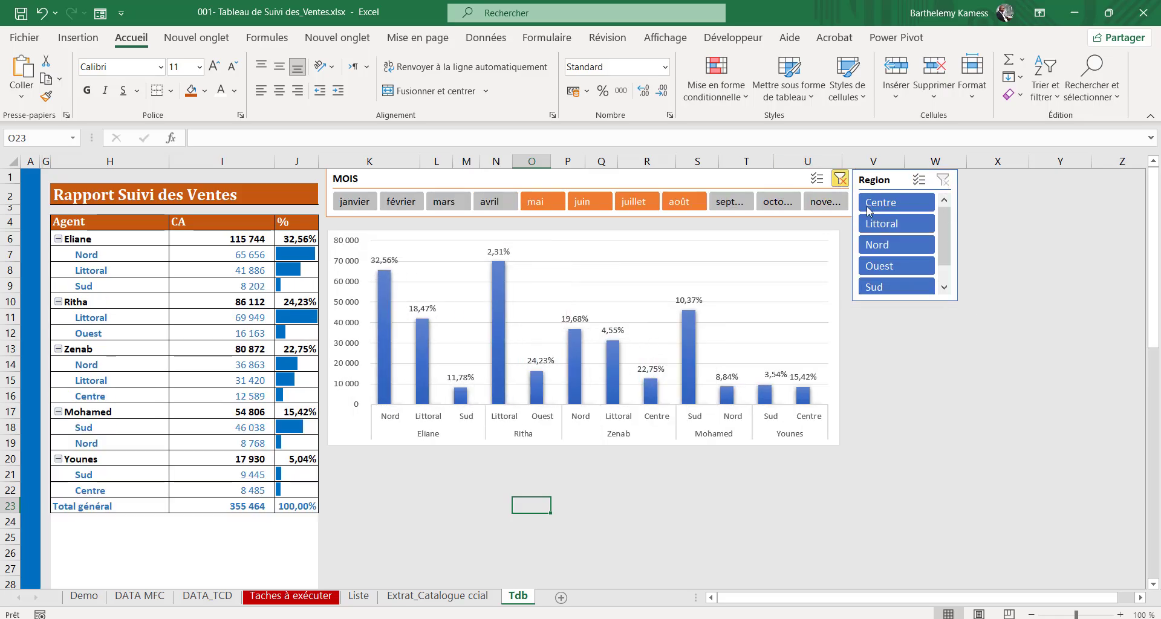
pyautogui.click(1032, 392)
pyautogui.click(1130, 516)
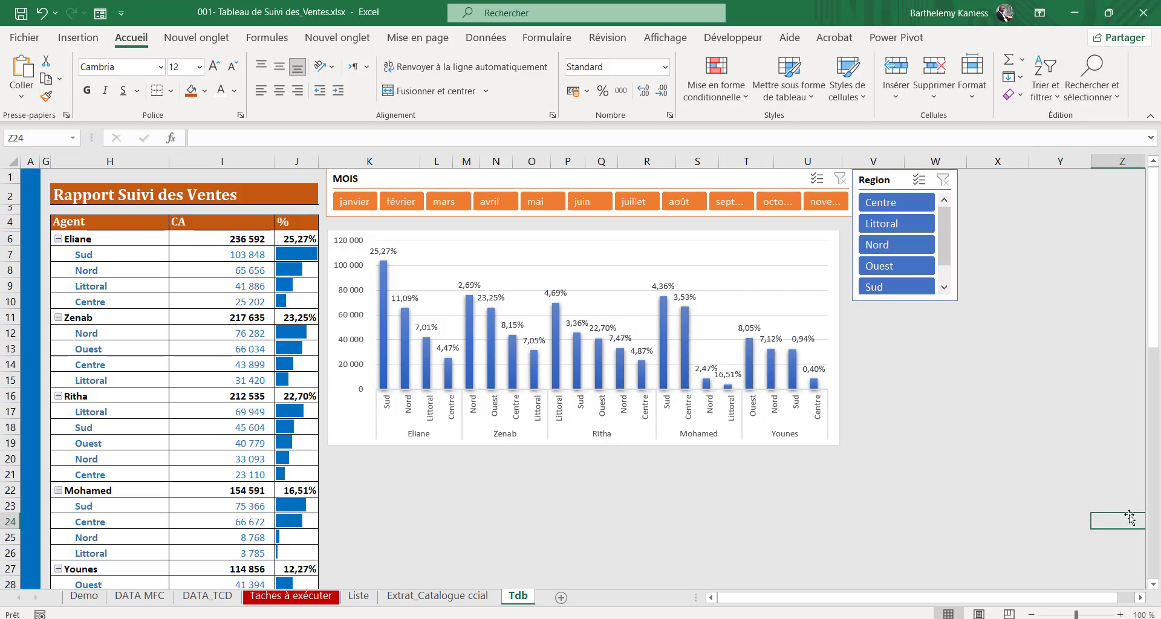